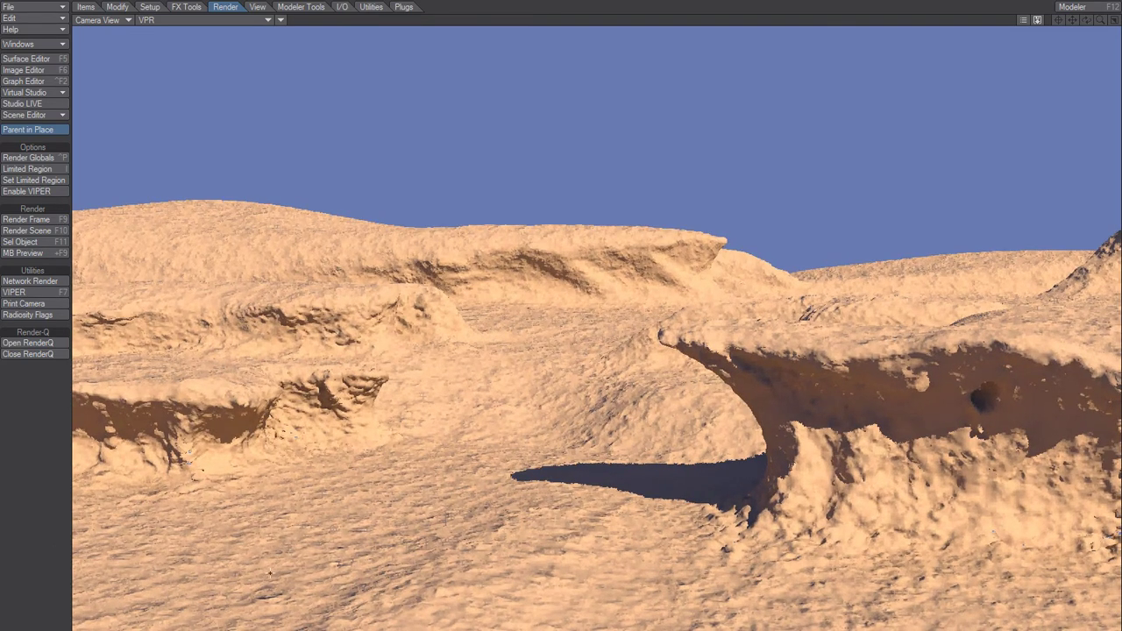
- Turn off the radiosity cache in the Render Globals Global Illumination settings
click(29, 158)
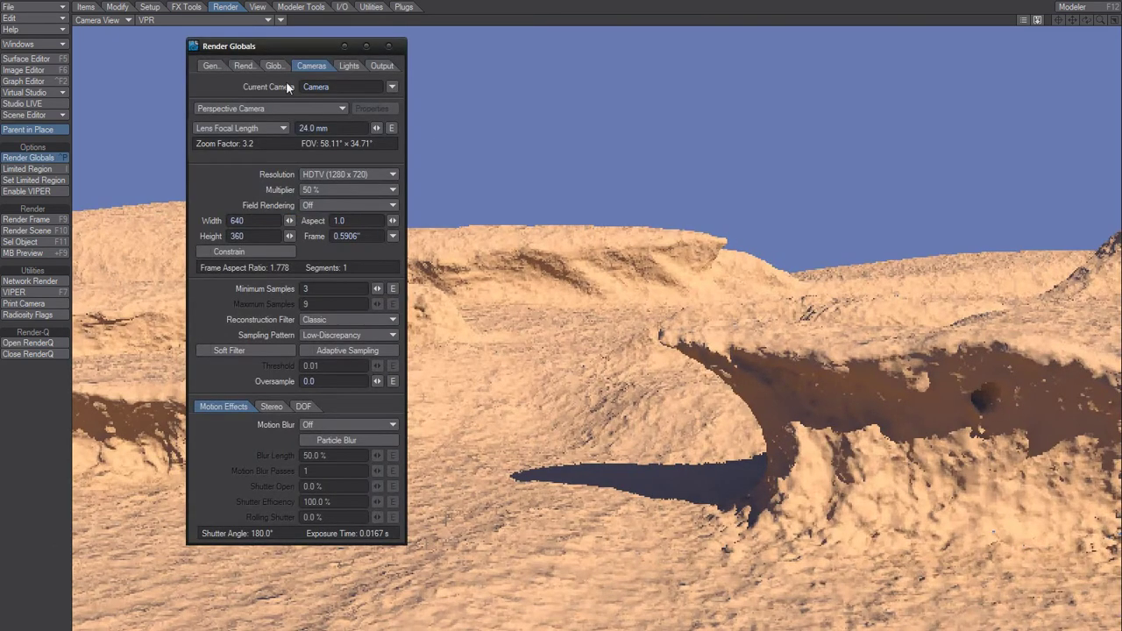
click(274, 66)
click(220, 310)
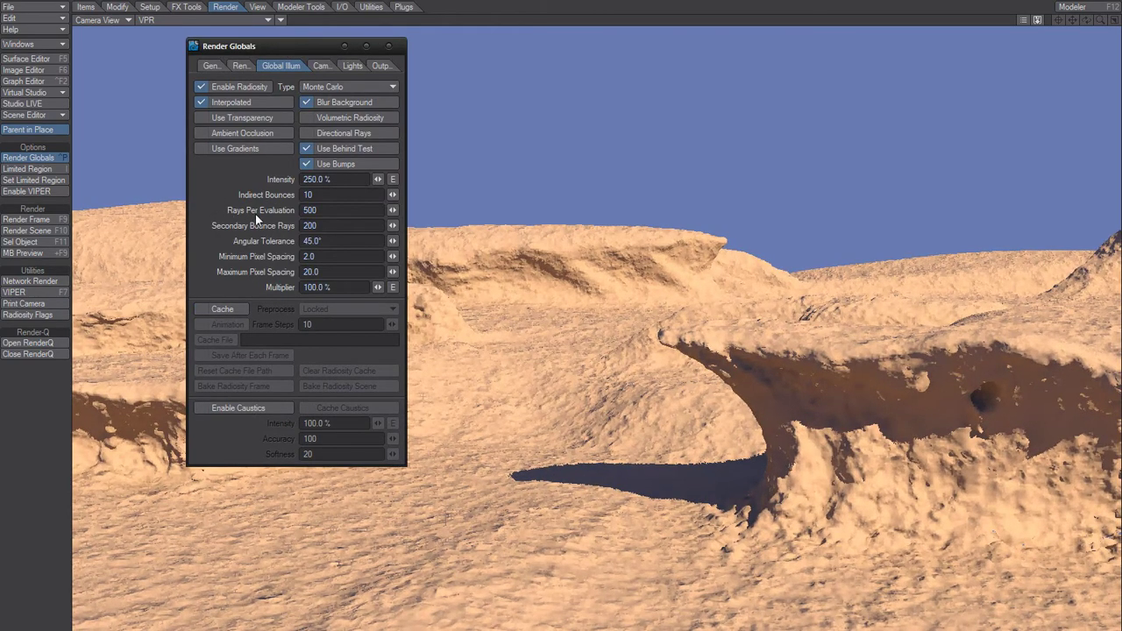
- Start a test render with the Image Viewer enabled, then abort it
key(F9)
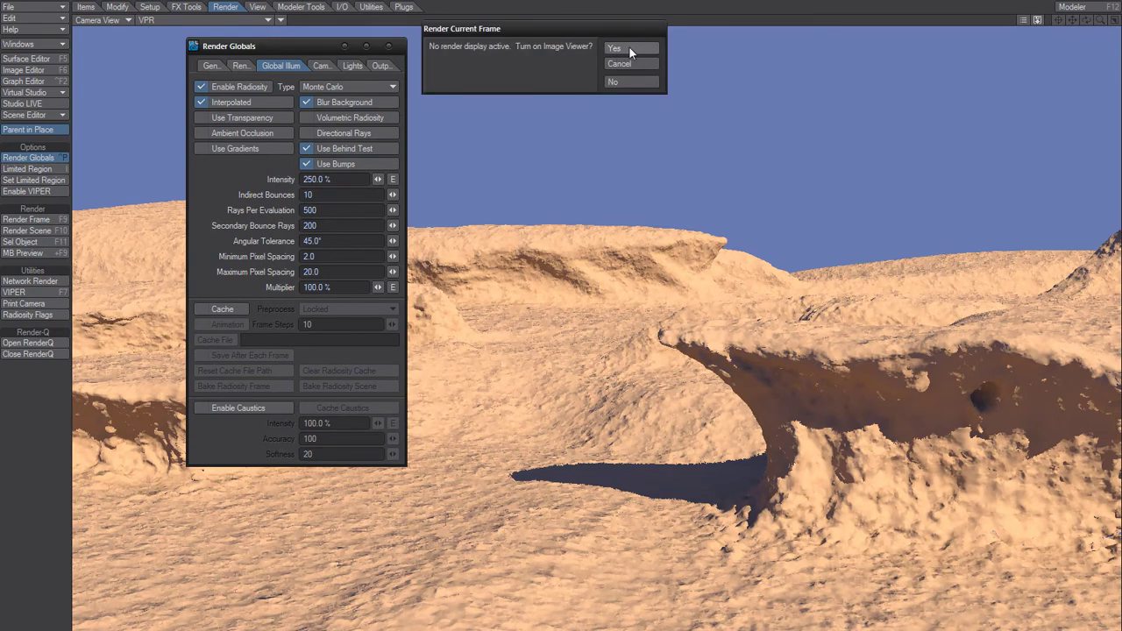
click(628, 48)
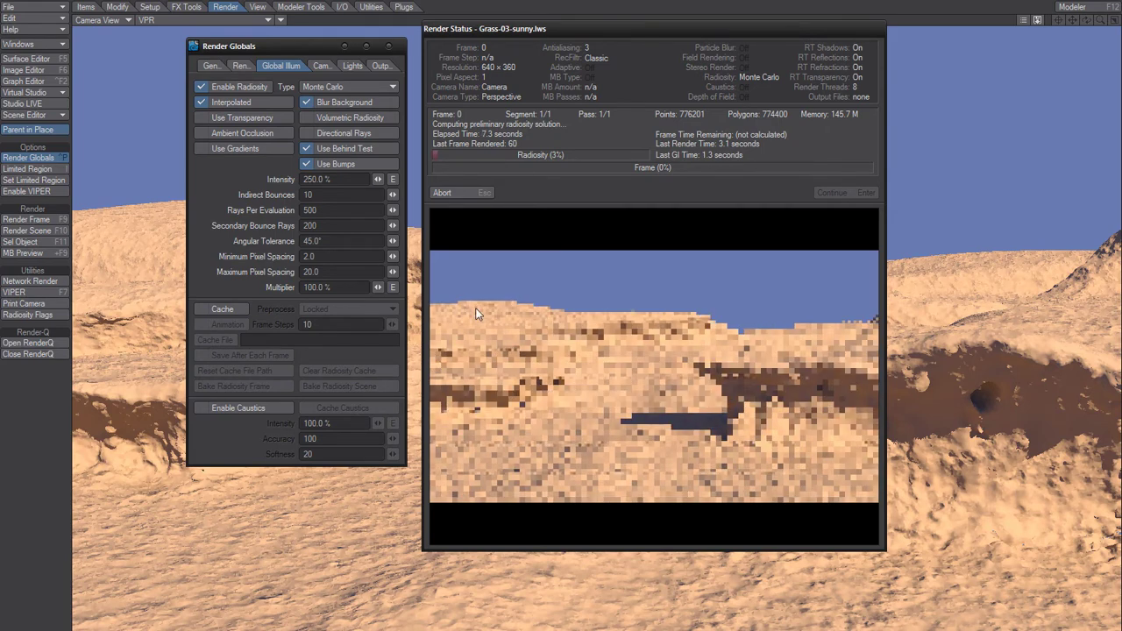
click(467, 191)
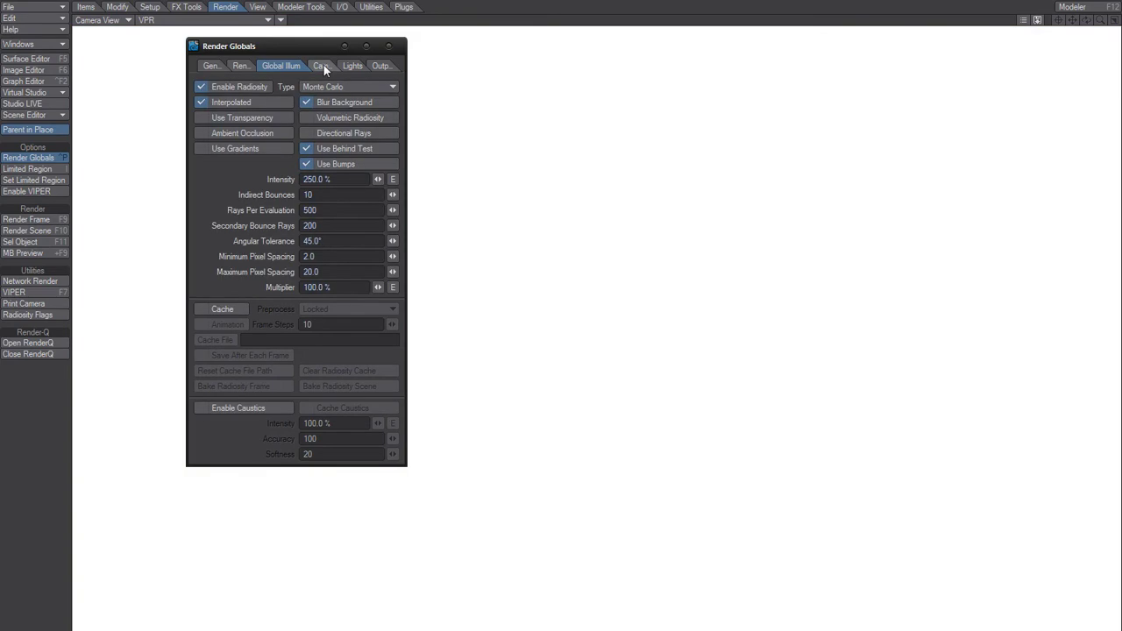
- Render a 320×180 uncached radiosity test frame of the desert, finishing in 11.4 seconds
click(324, 66)
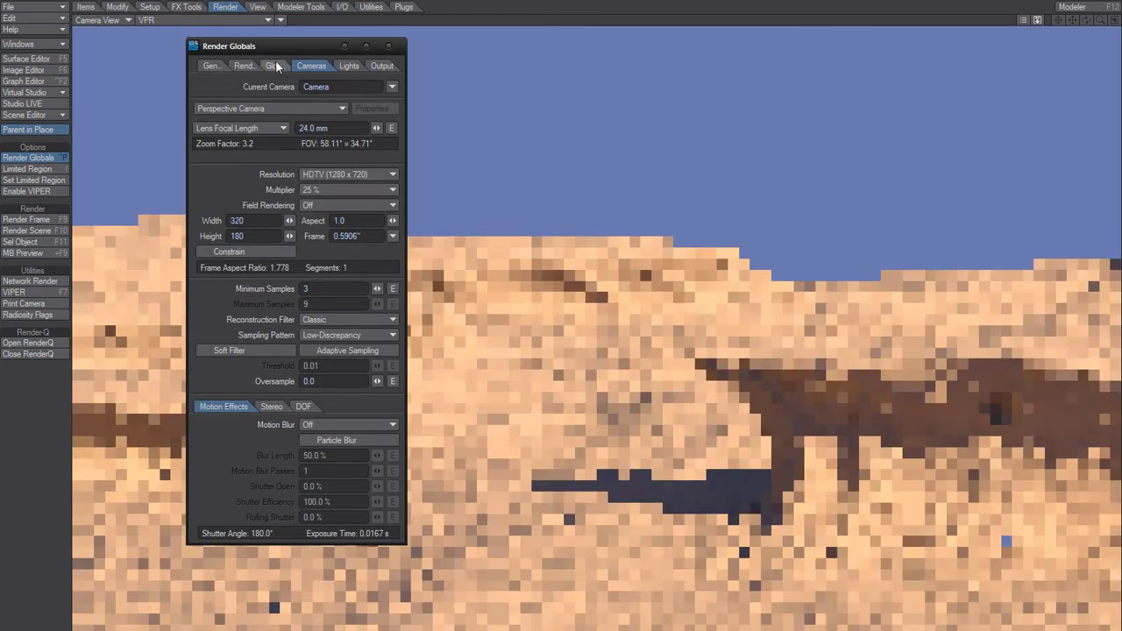
click(274, 65)
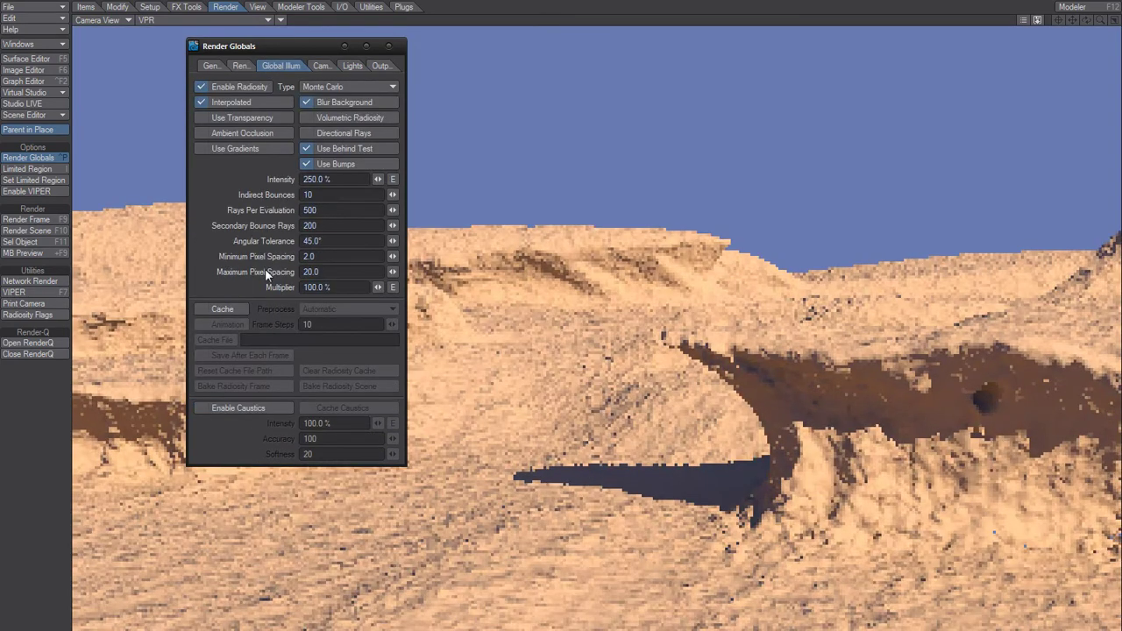
key(F9)
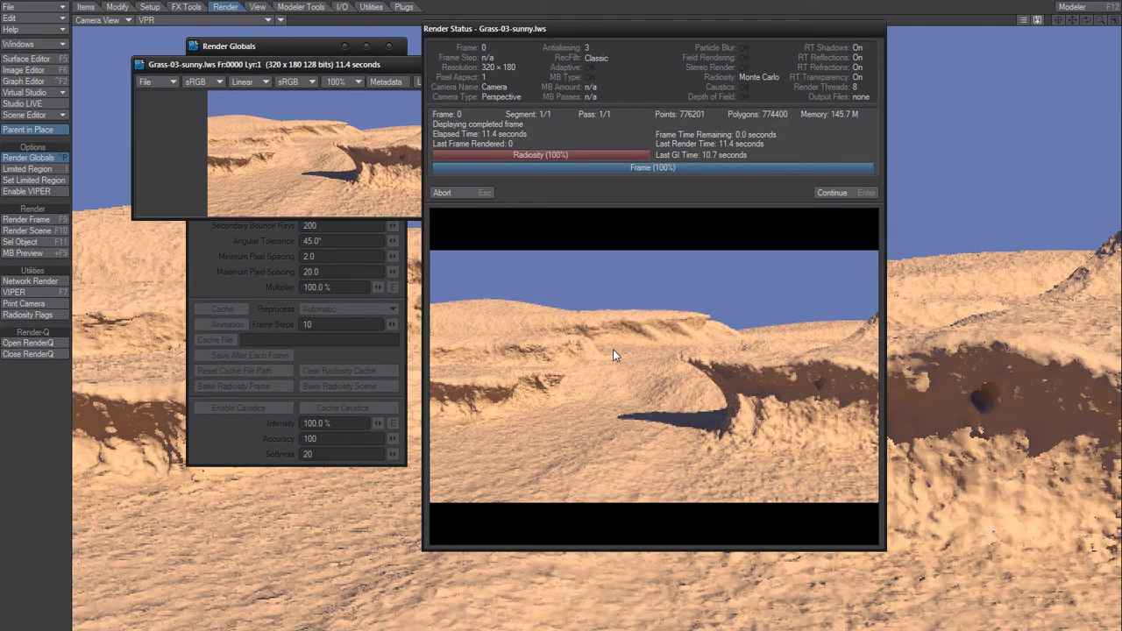
click(452, 192)
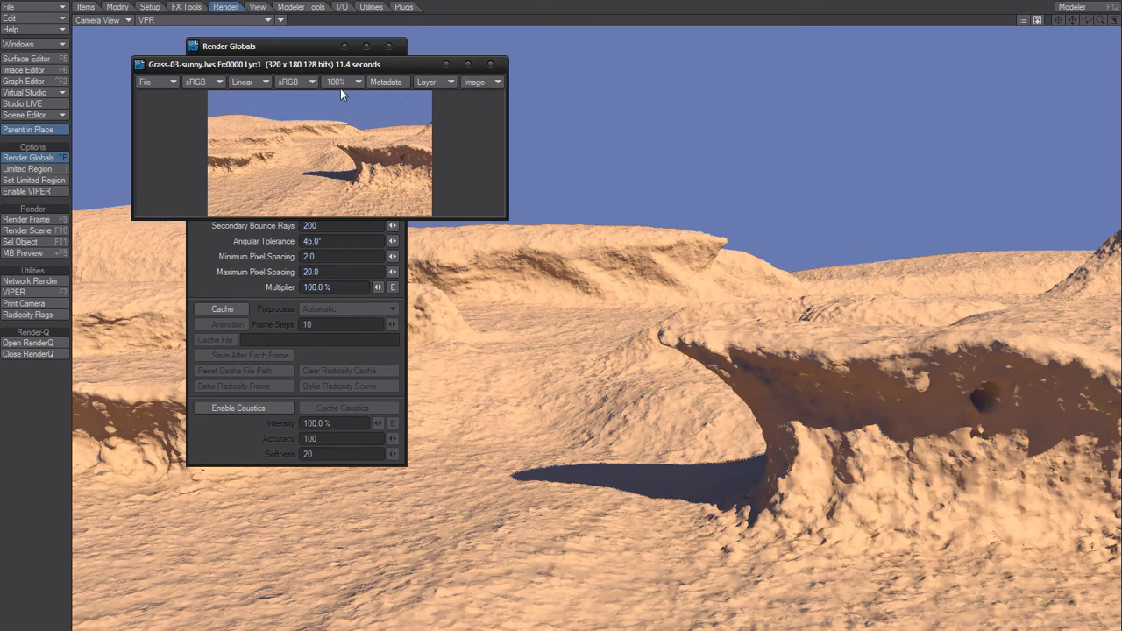
- Enable the radiosity cache, save it as Grass-01 in Tmp, and bake it for the scene
click(490, 64)
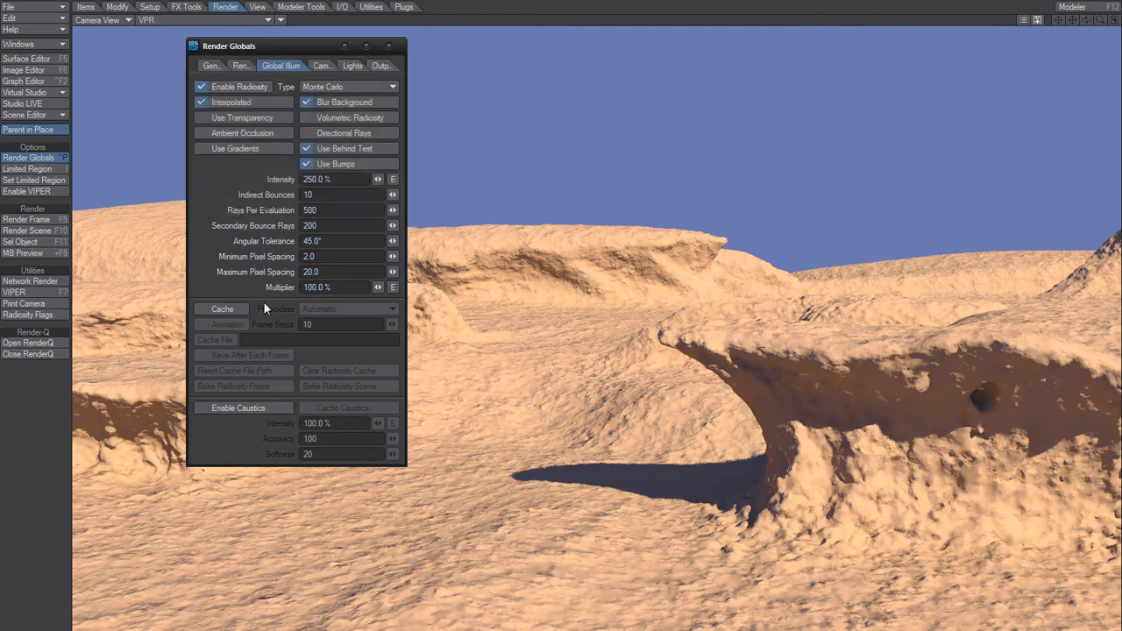
click(203, 307)
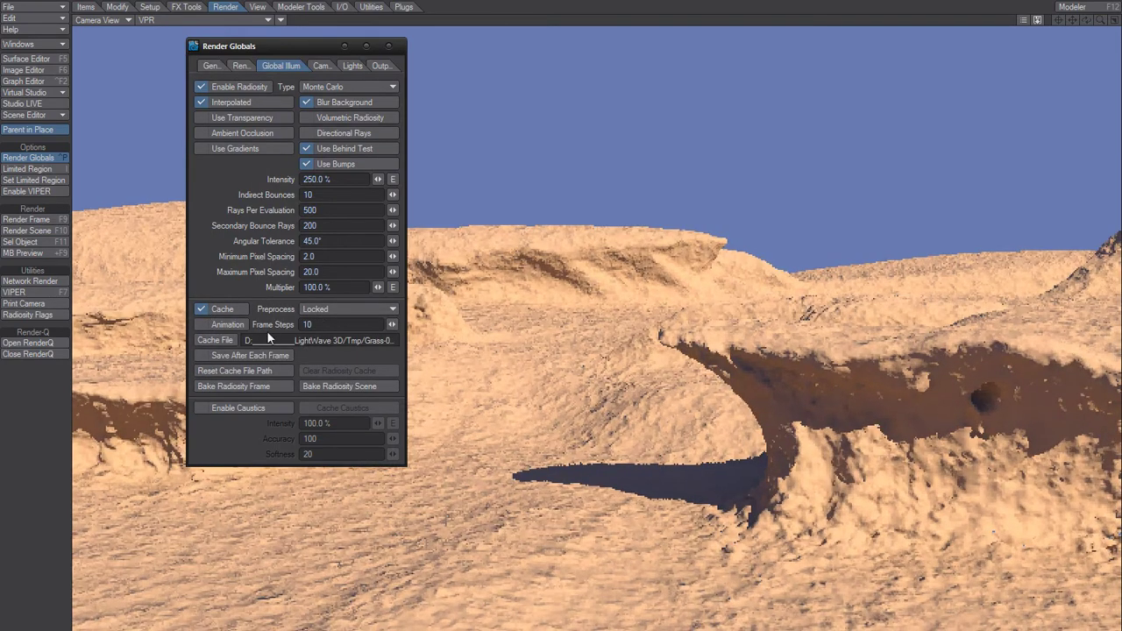
click(218, 340)
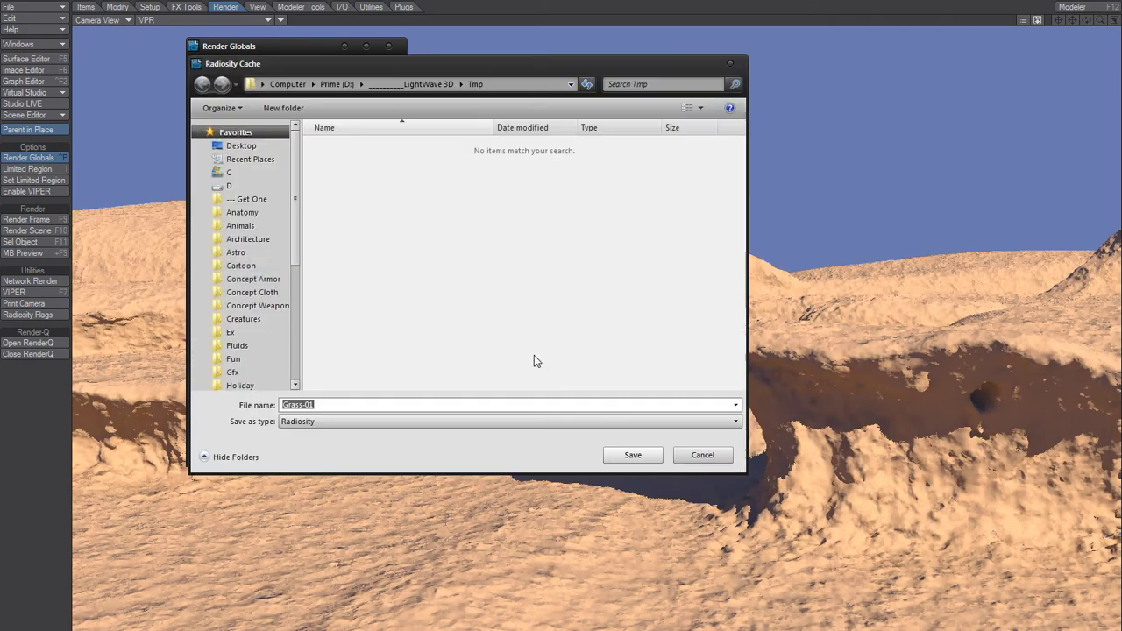
click(638, 456)
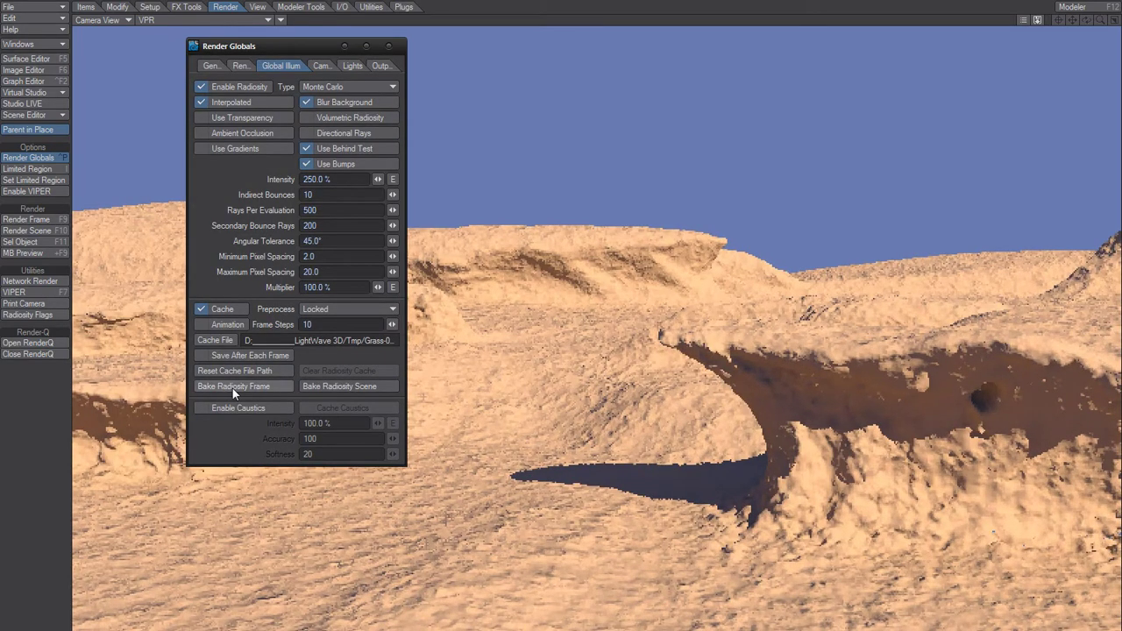
click(374, 387)
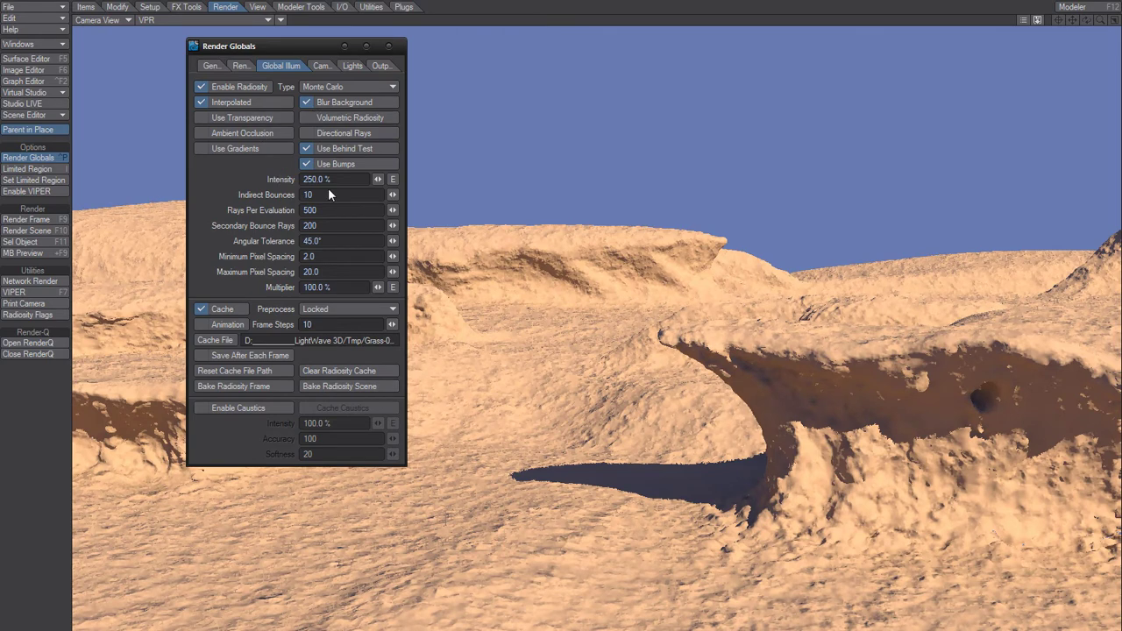
key(shift+F6)
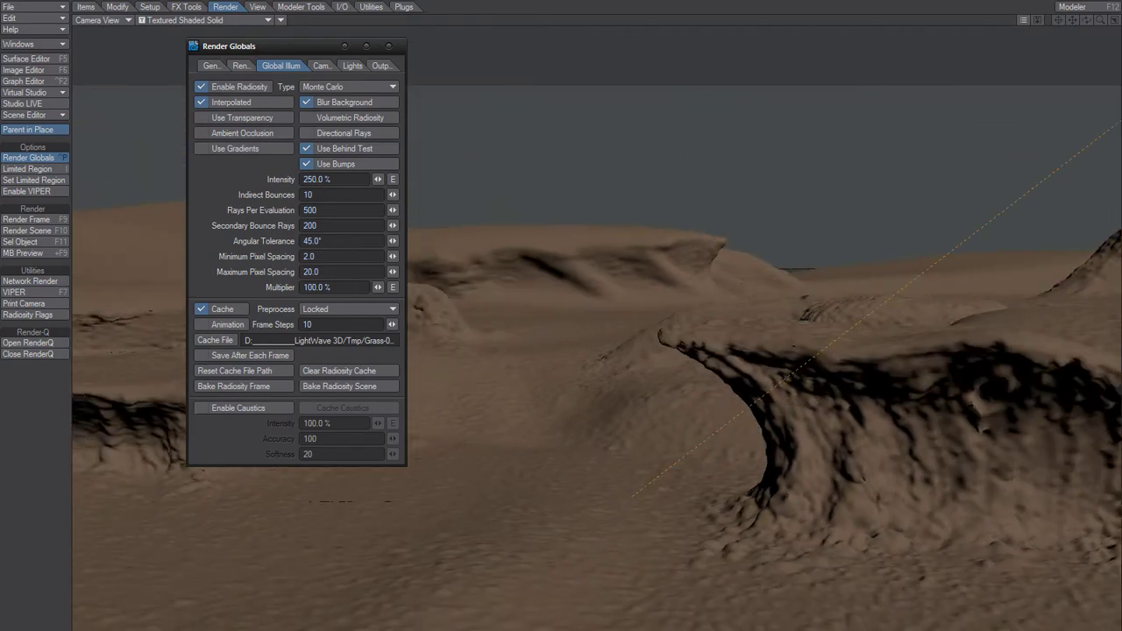
click(176, 20)
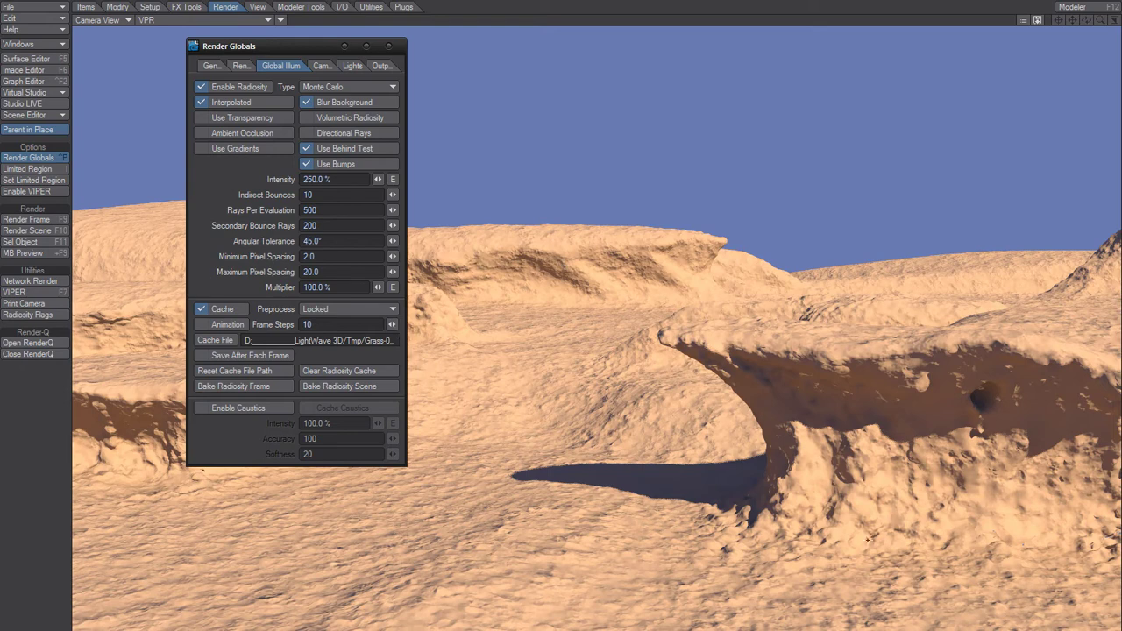
- Set the radiosity cache Frame Steps to 10
click(309, 324)
text(10)
key(Return)
- Render frame 0 from the baked cache in 0.9 seconds, then show camera settings
key(F9)
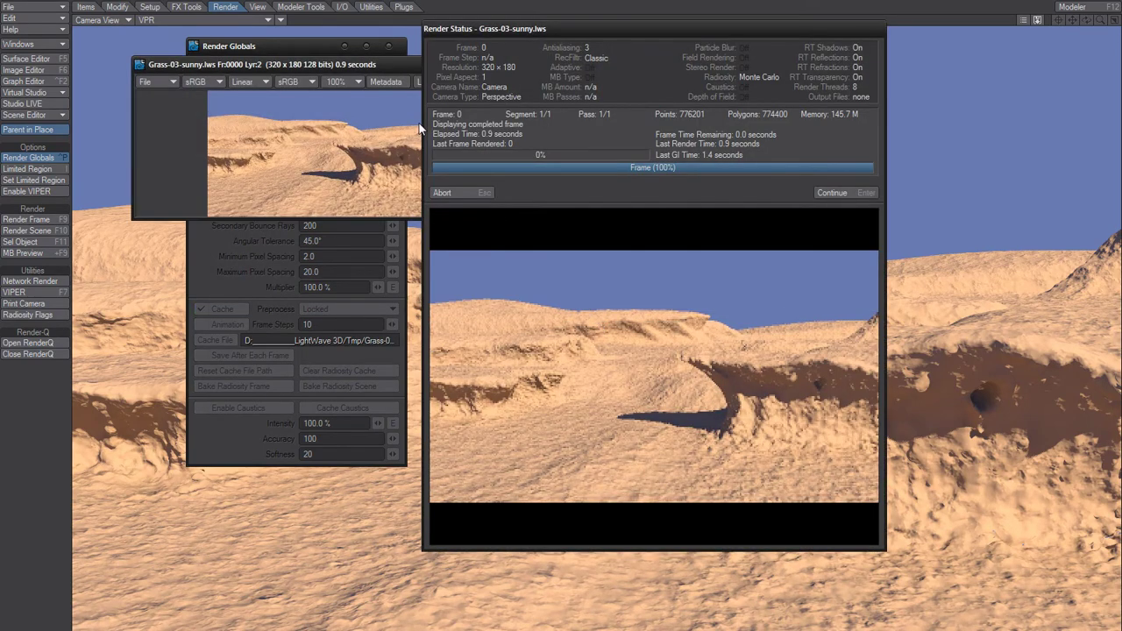
click(461, 192)
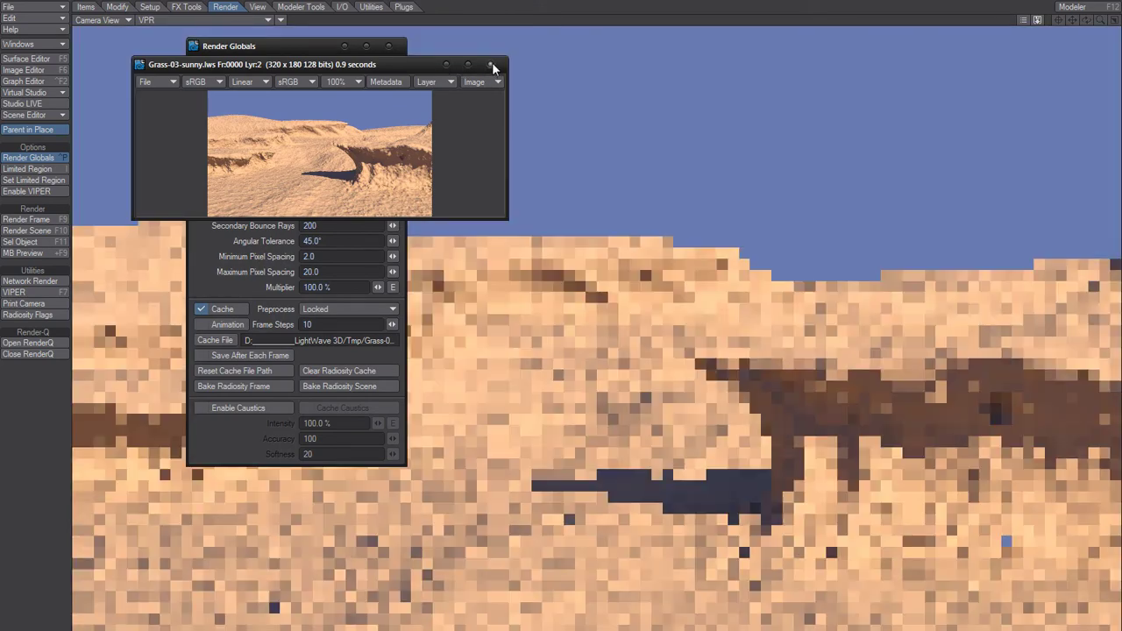
click(491, 66)
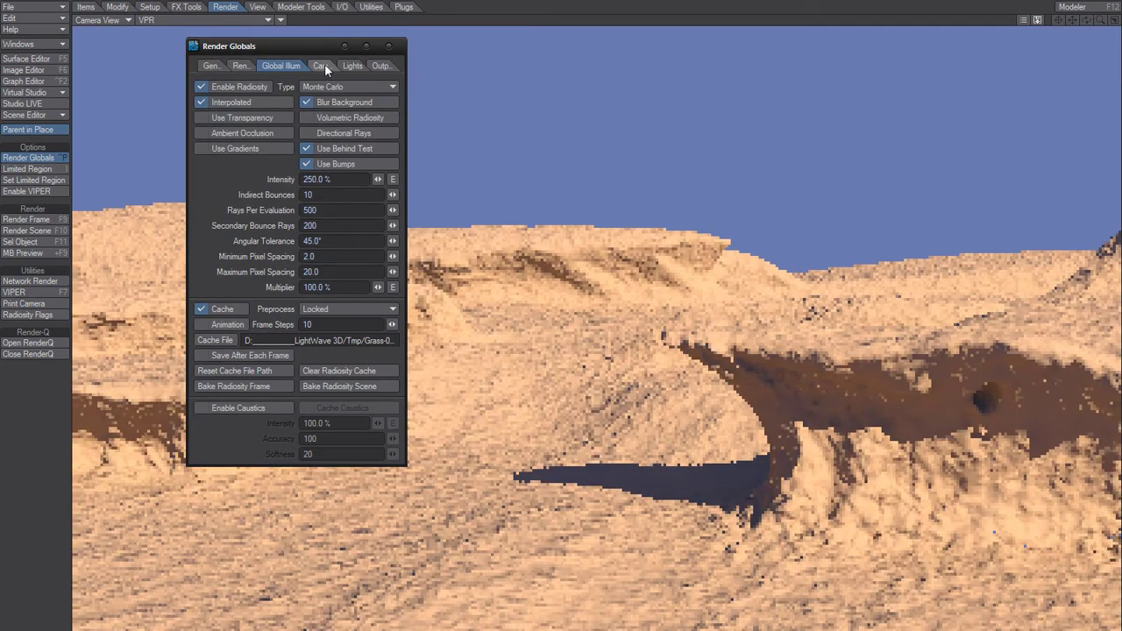
click(321, 66)
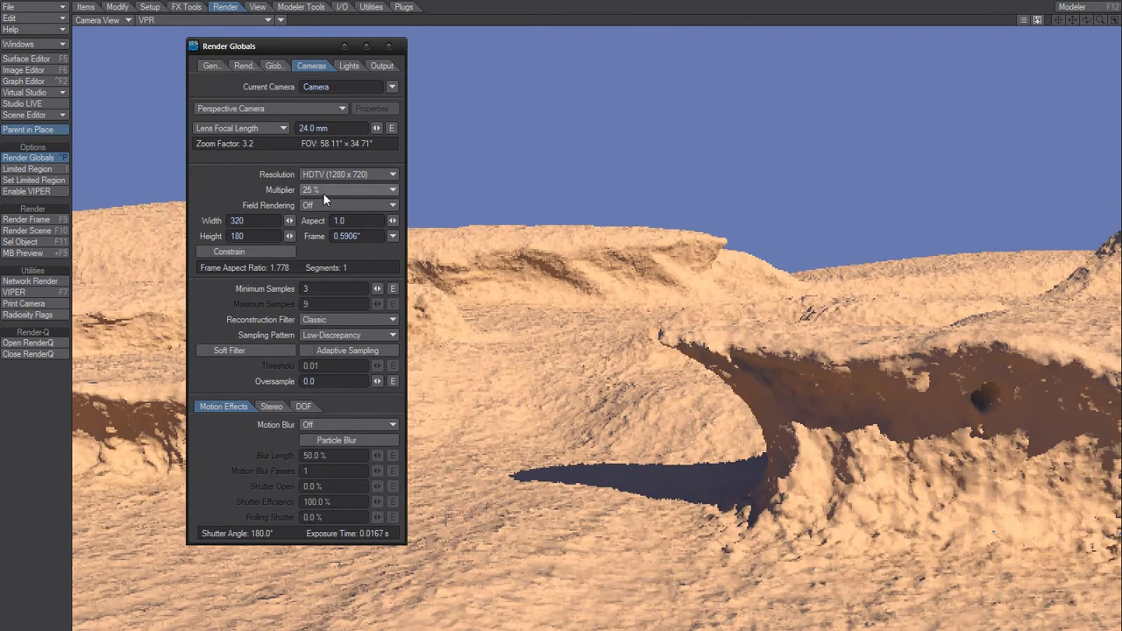
- Raise the resolution multiplier to 50% and render frame 0 at 640×360 in 2.5 seconds
click(313, 193)
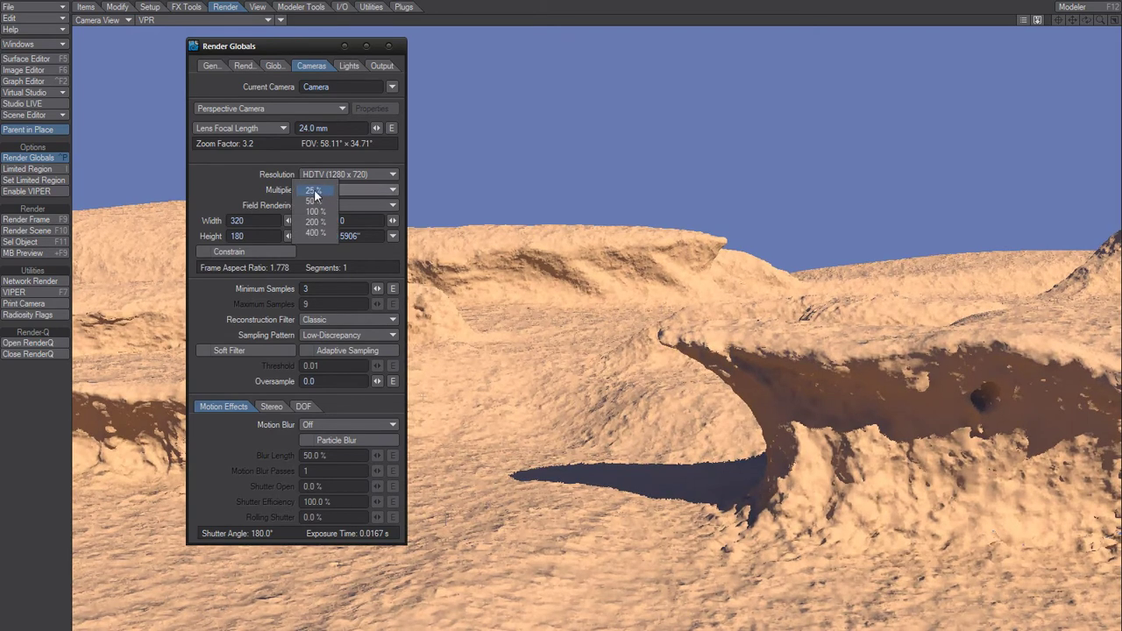
click(313, 191)
drag(255, 236, 215, 236)
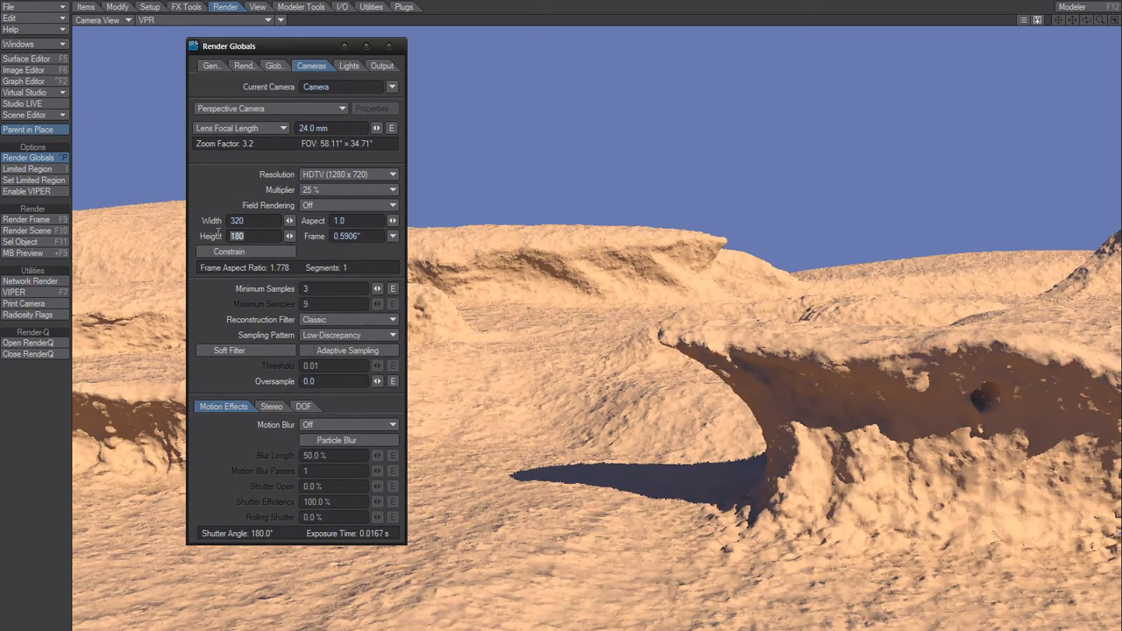
click(320, 190)
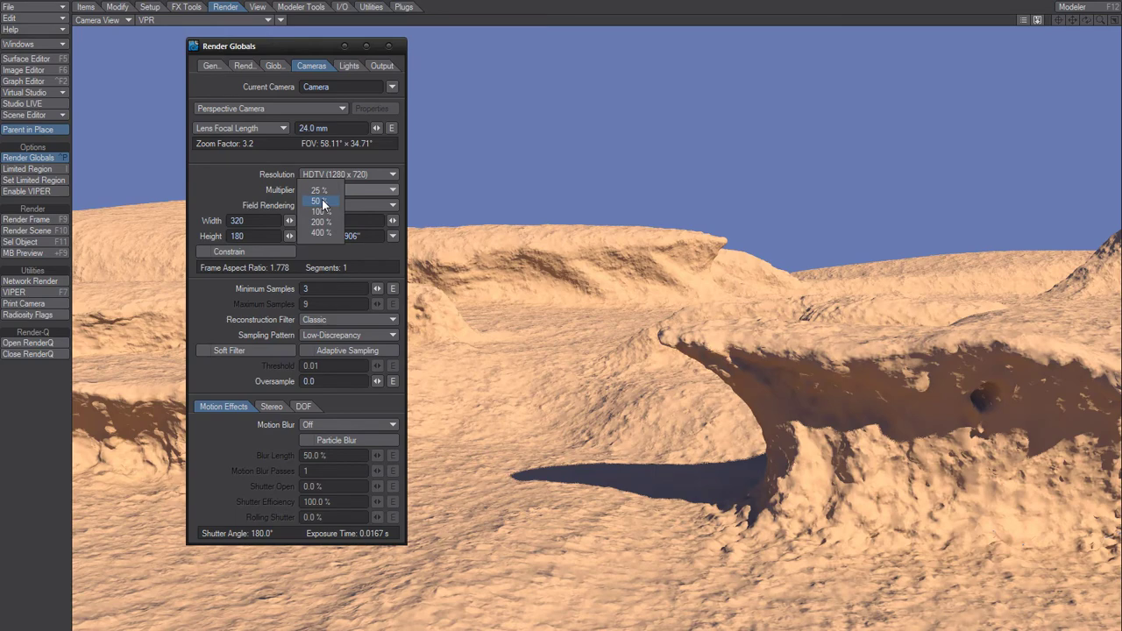
click(319, 201)
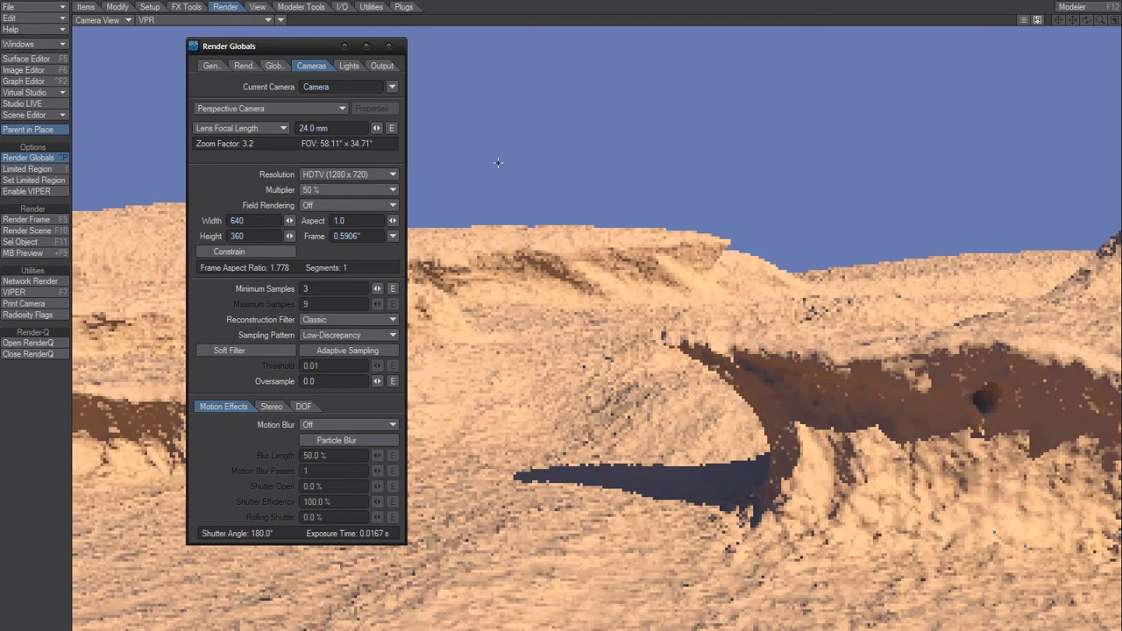
key(F9)
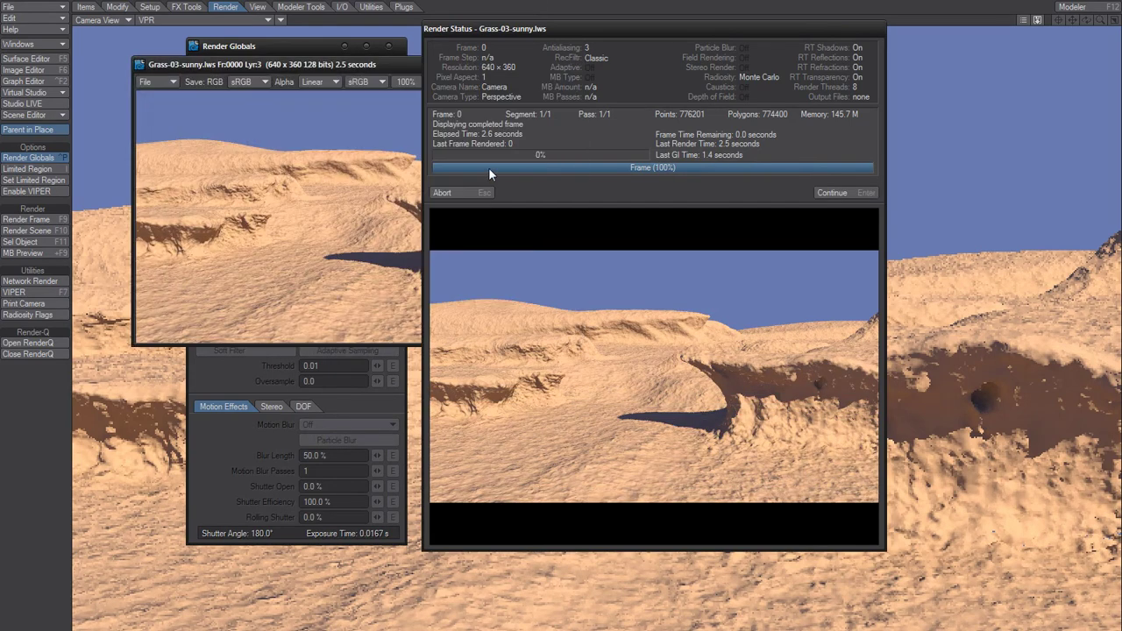
click(441, 193)
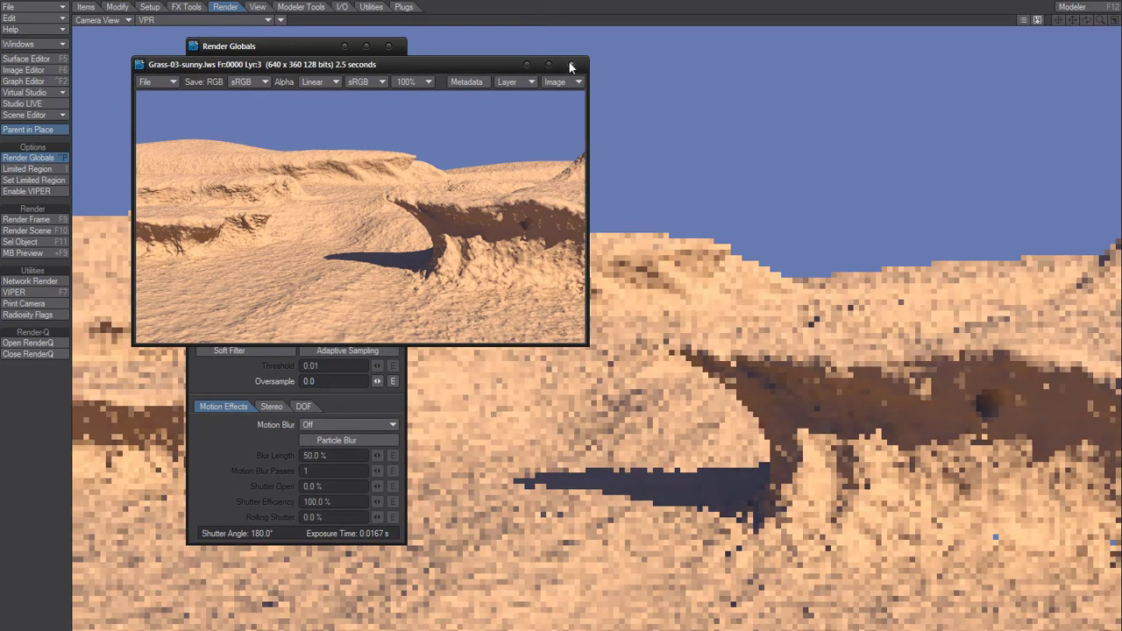
- Set the multiplier to 100% and render frame 0 at 1280×720 from the baked cache
click(570, 65)
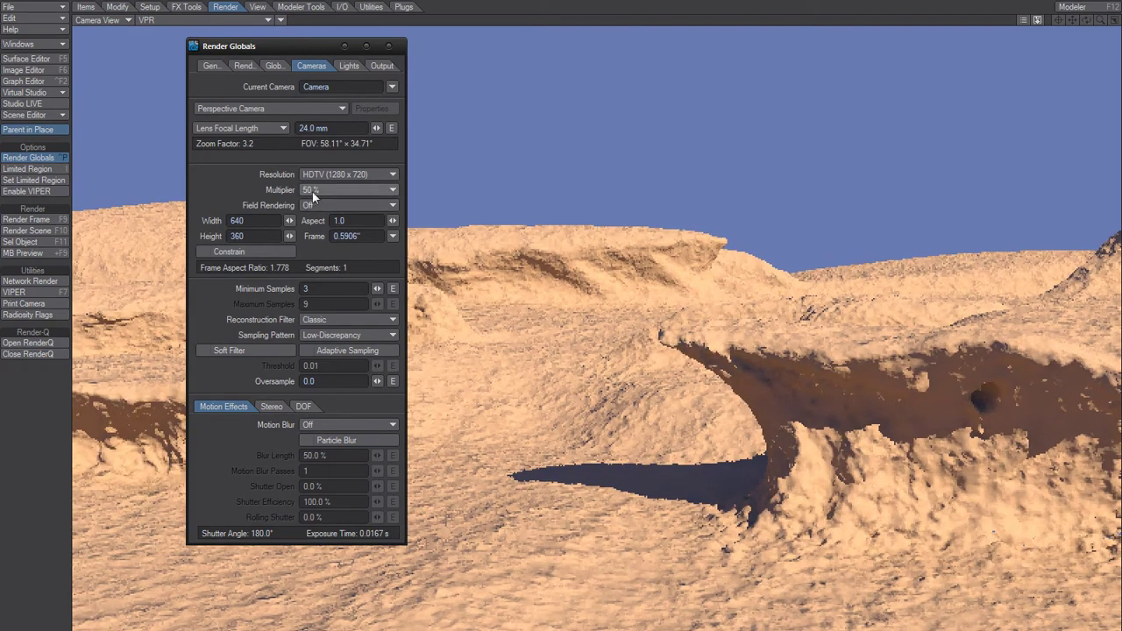
click(313, 191)
click(317, 200)
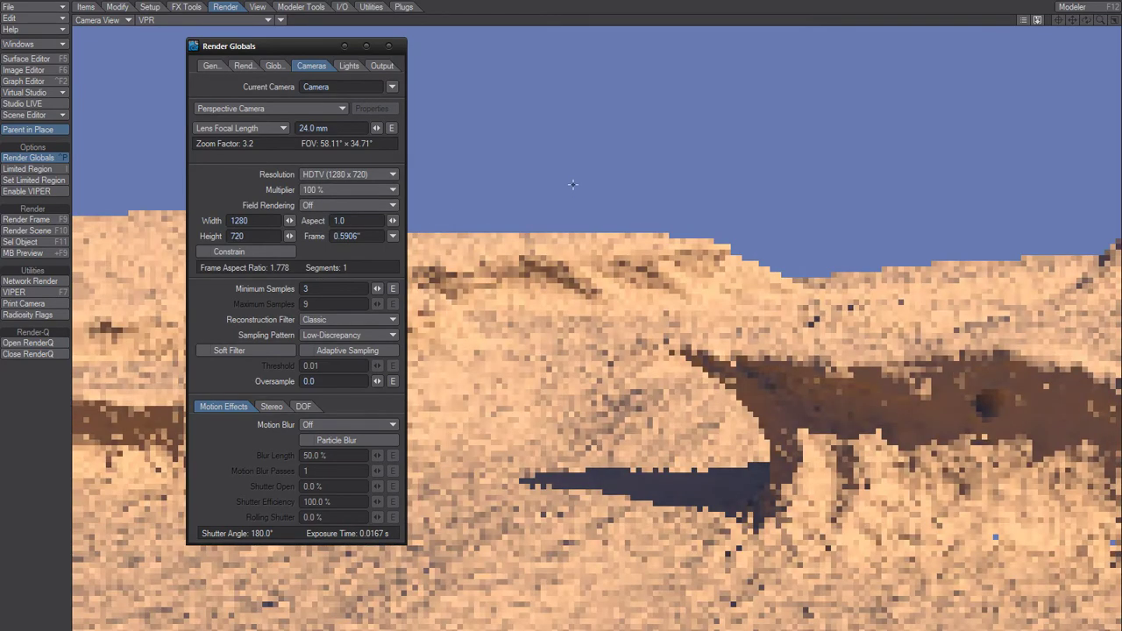
key(F9)
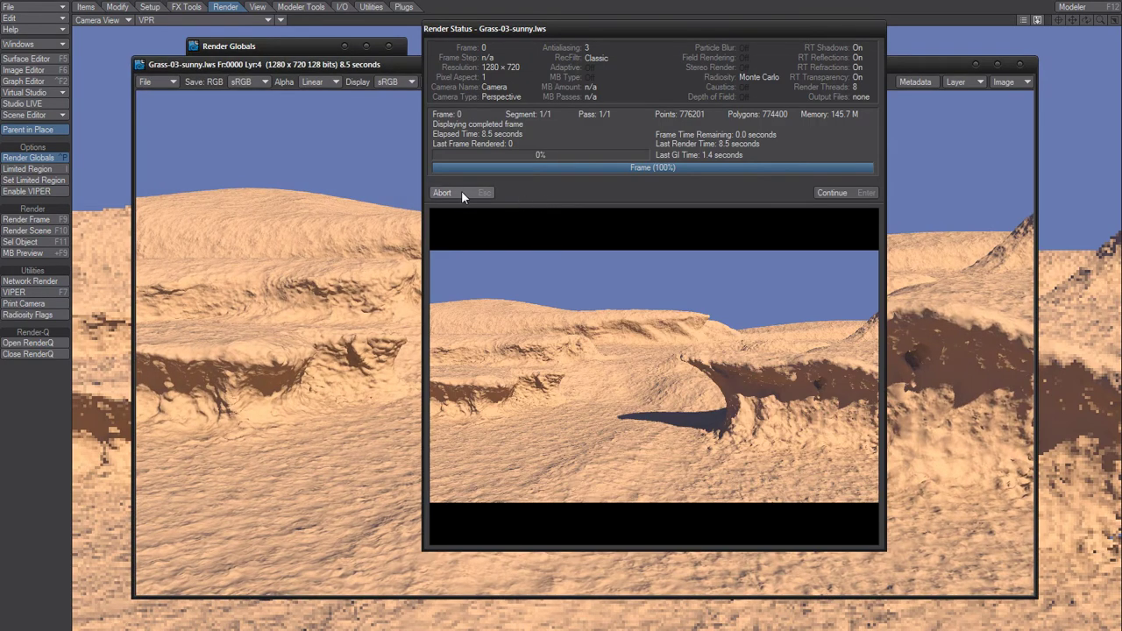
- Dismiss the previous render and render frame 30 at 1280×720 in 9.9 seconds
click(442, 193)
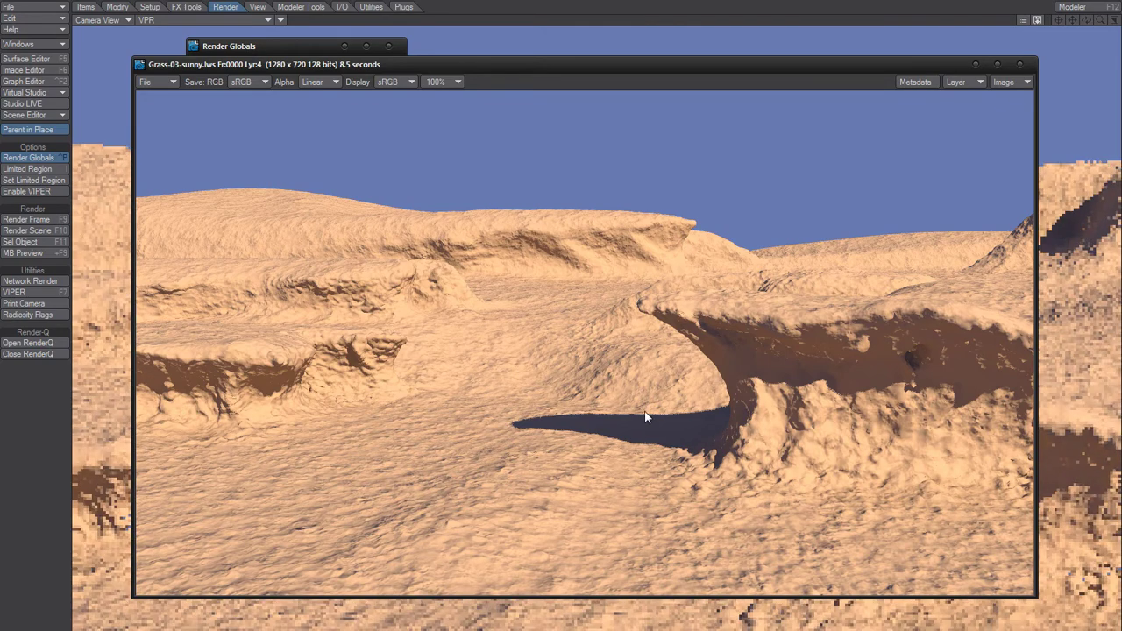
key(F9)
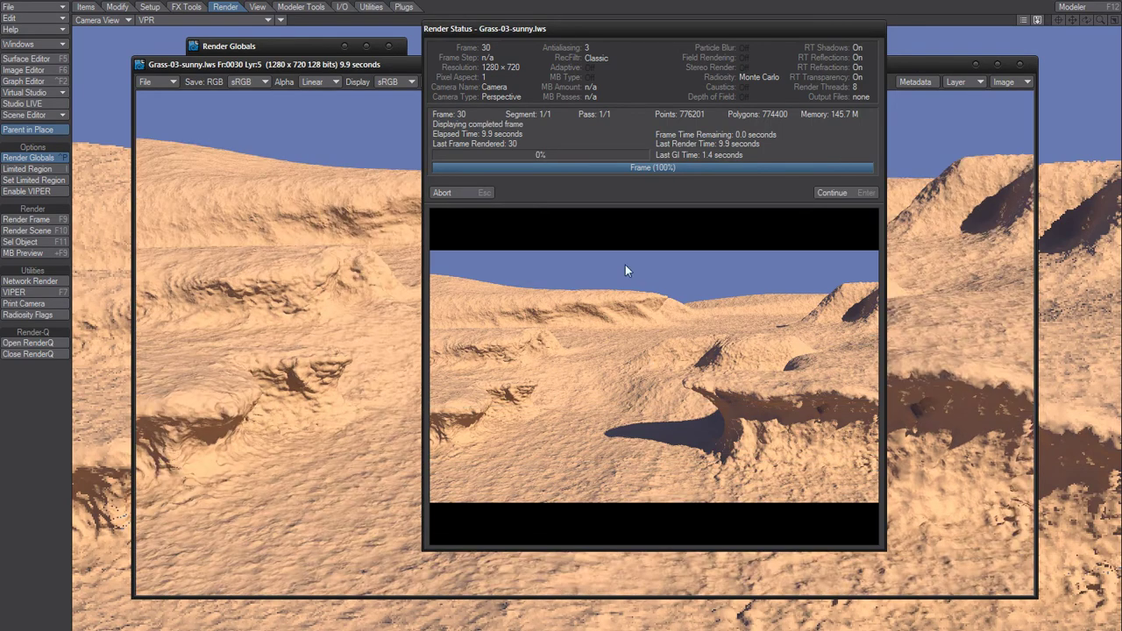
- Close the frame 30 render, show Global Illumination settings, and abort the uncached re-render at 4%
click(453, 192)
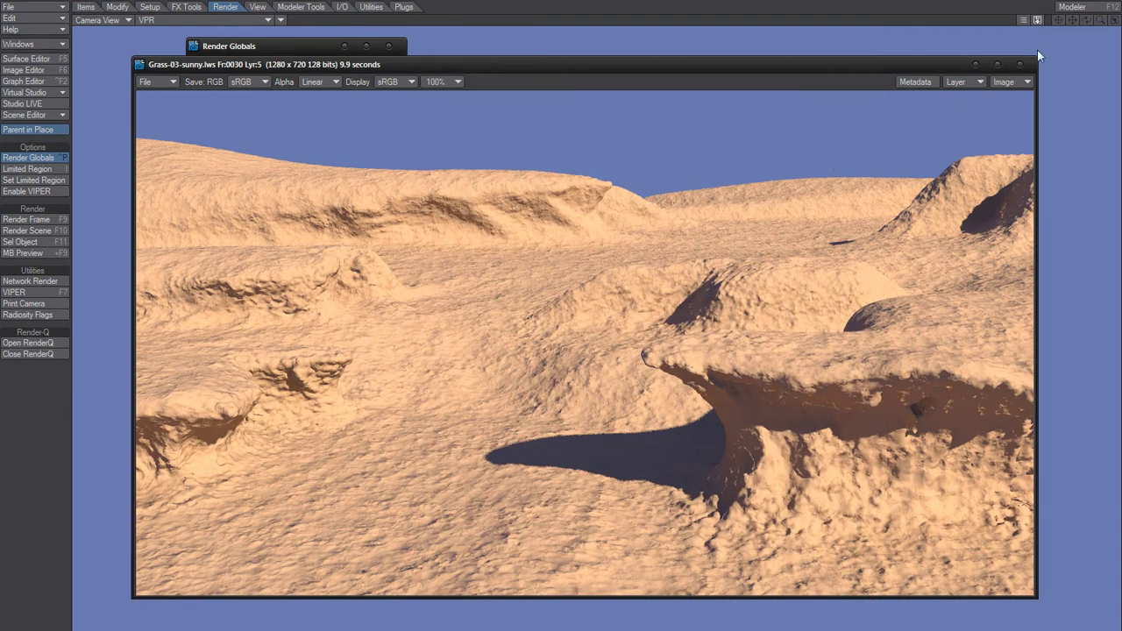
click(1020, 64)
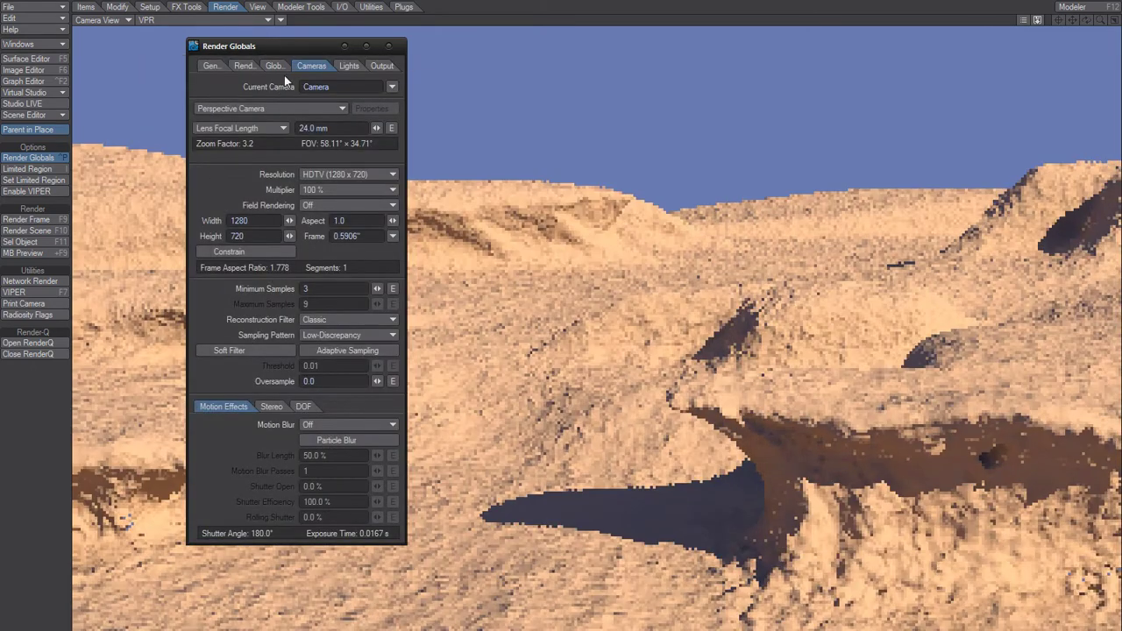
click(273, 66)
click(201, 87)
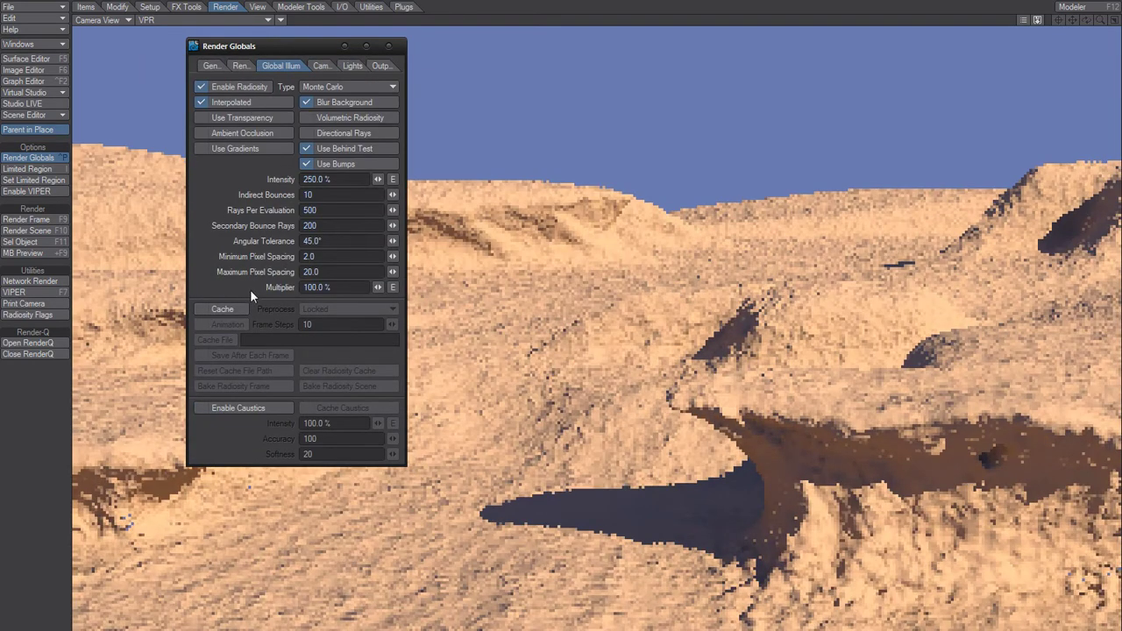
key(F9)
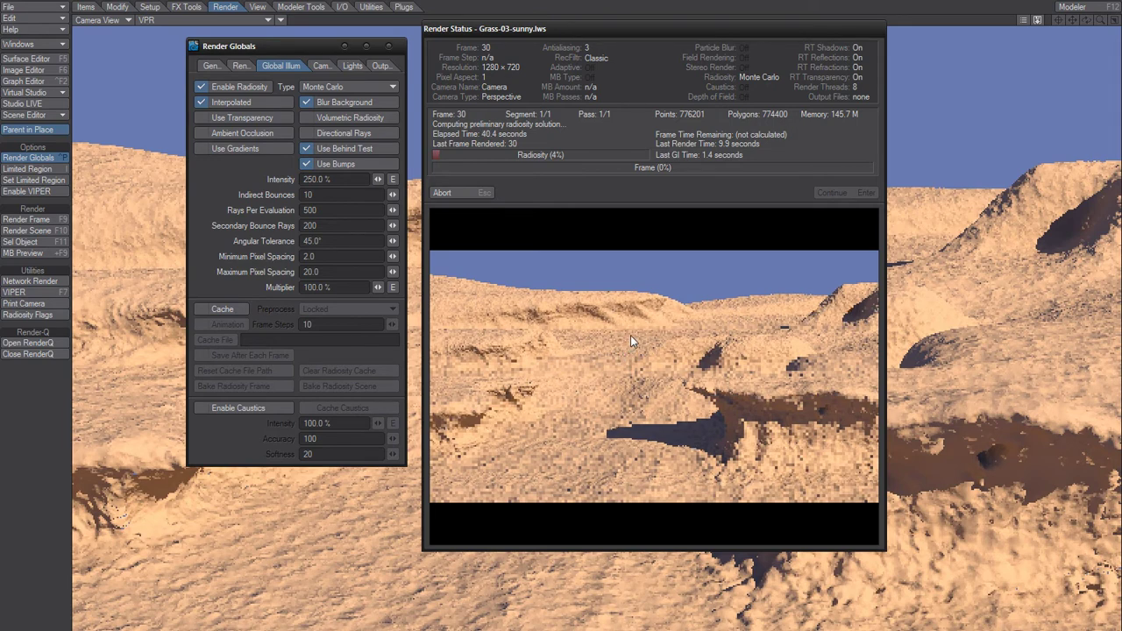
click(457, 192)
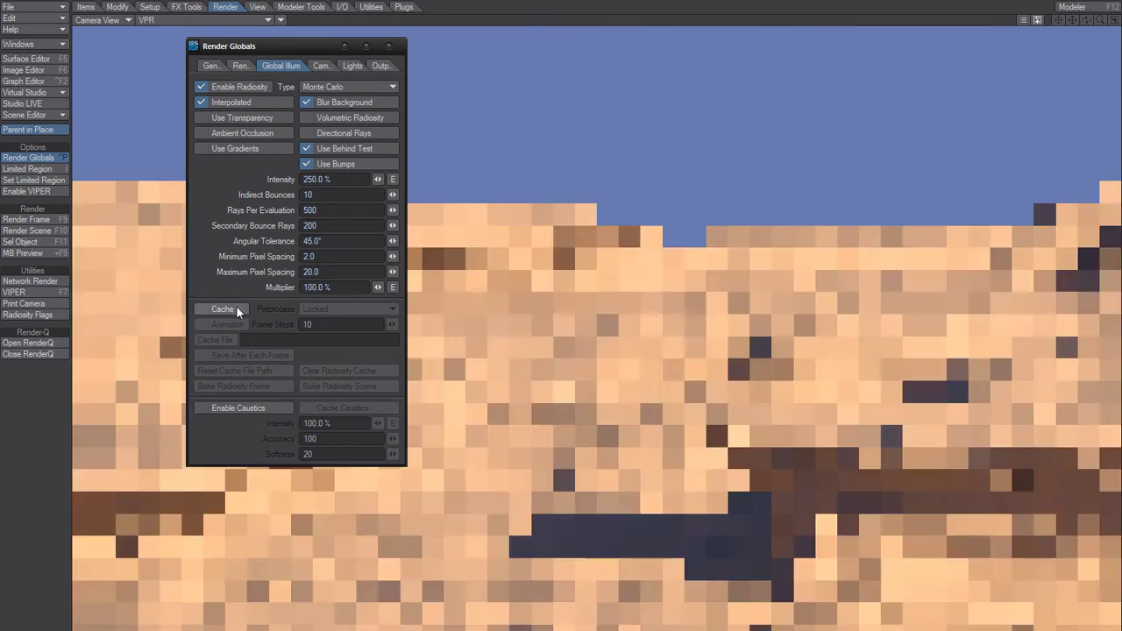
- Enable the radiosity cache and re-render frame 30 at 1280×720 in 10.1 seconds
click(236, 307)
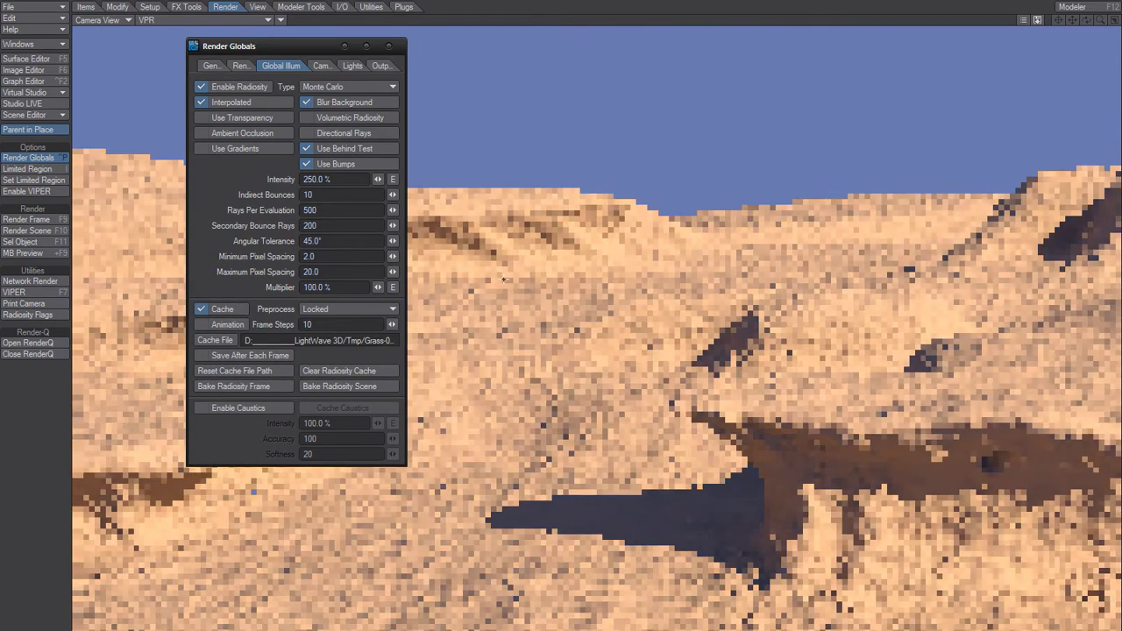
key(F9)
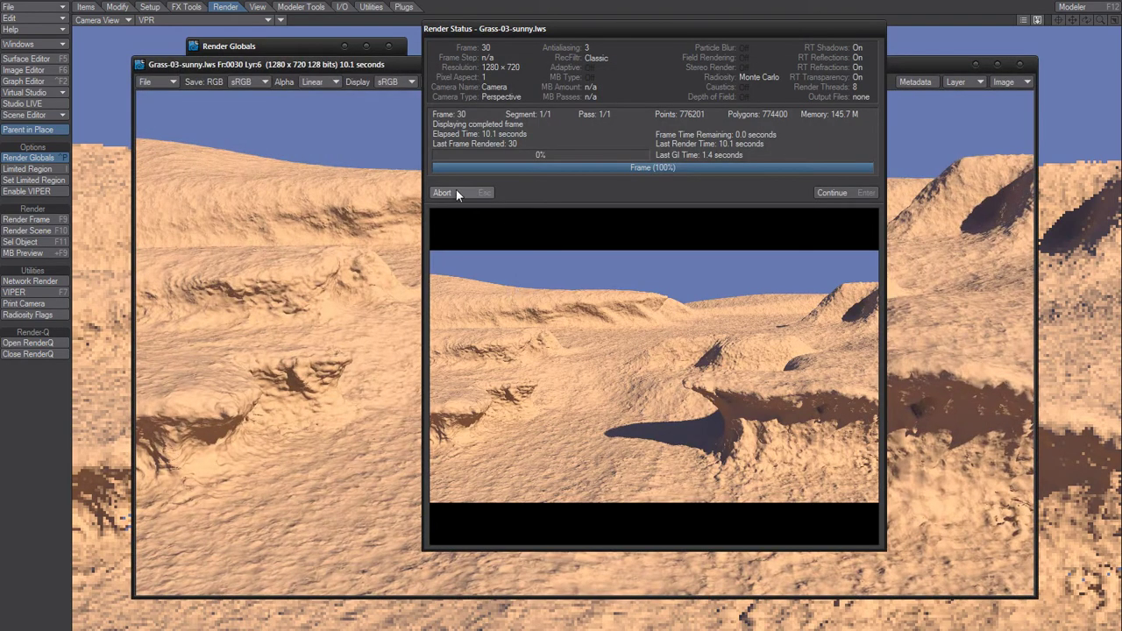
click(454, 193)
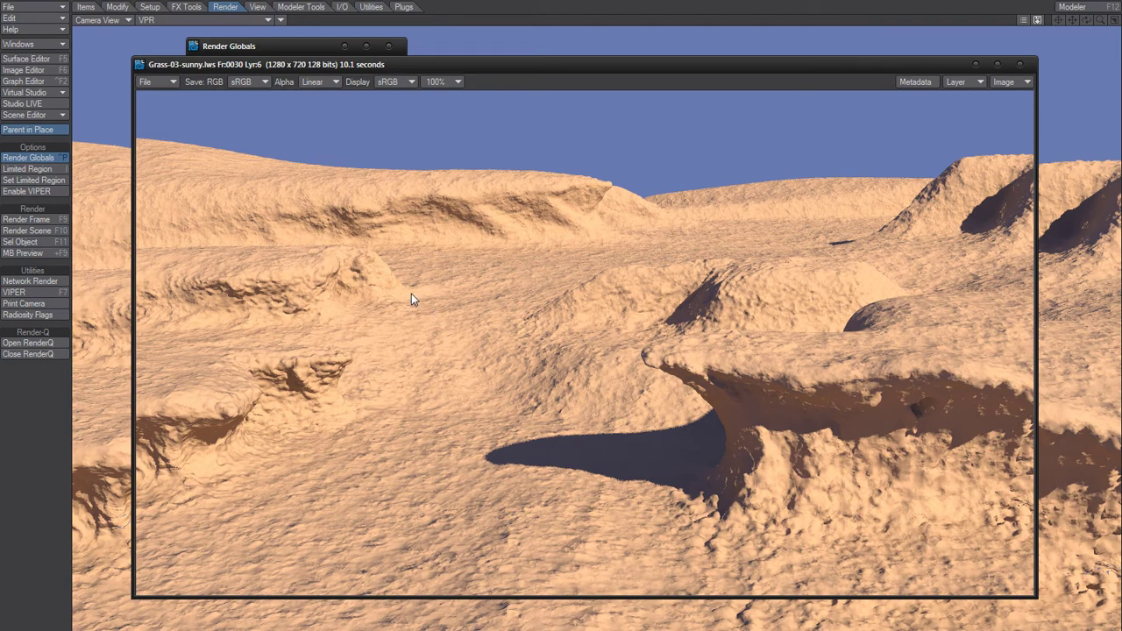
- Set the camera multiplier to 50% (640×360) and start the full scene render
click(1022, 66)
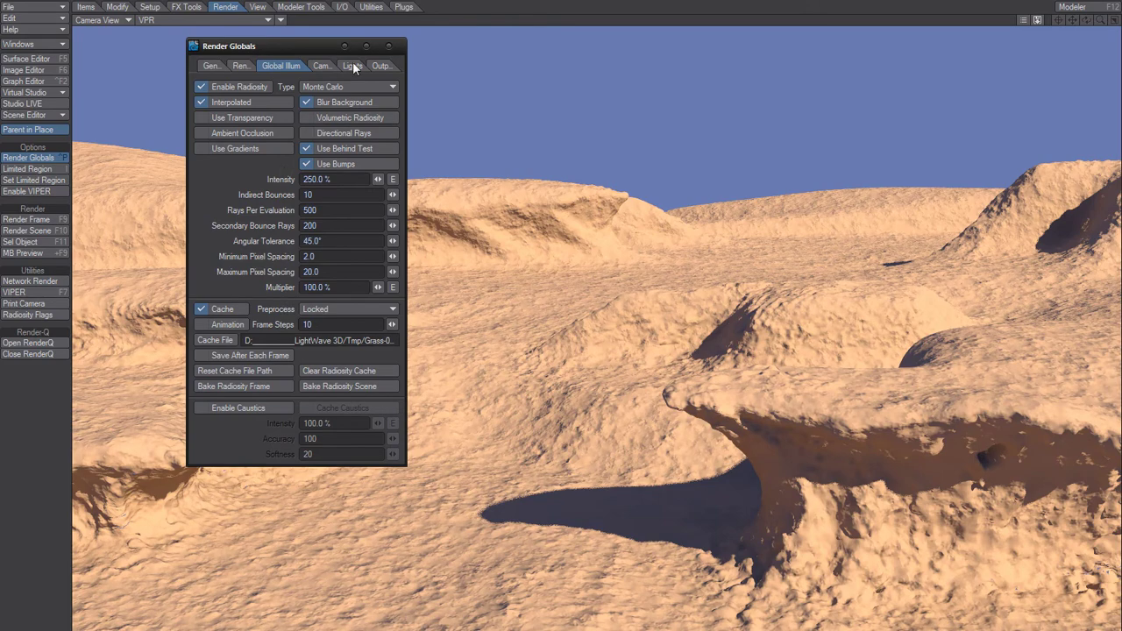
click(323, 65)
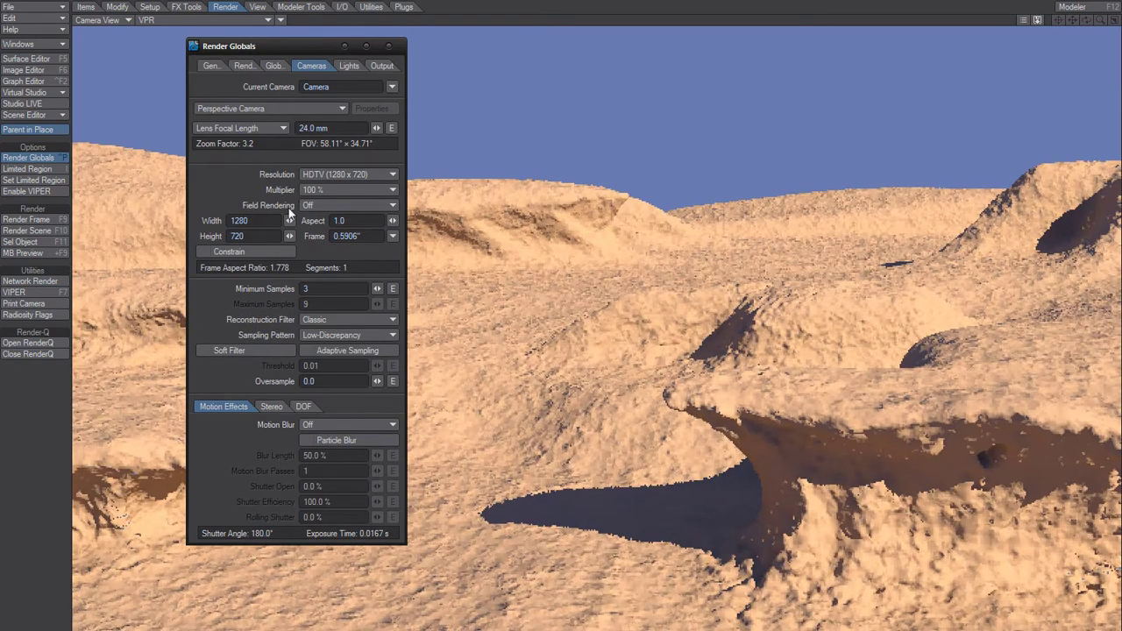
click(323, 190)
click(301, 184)
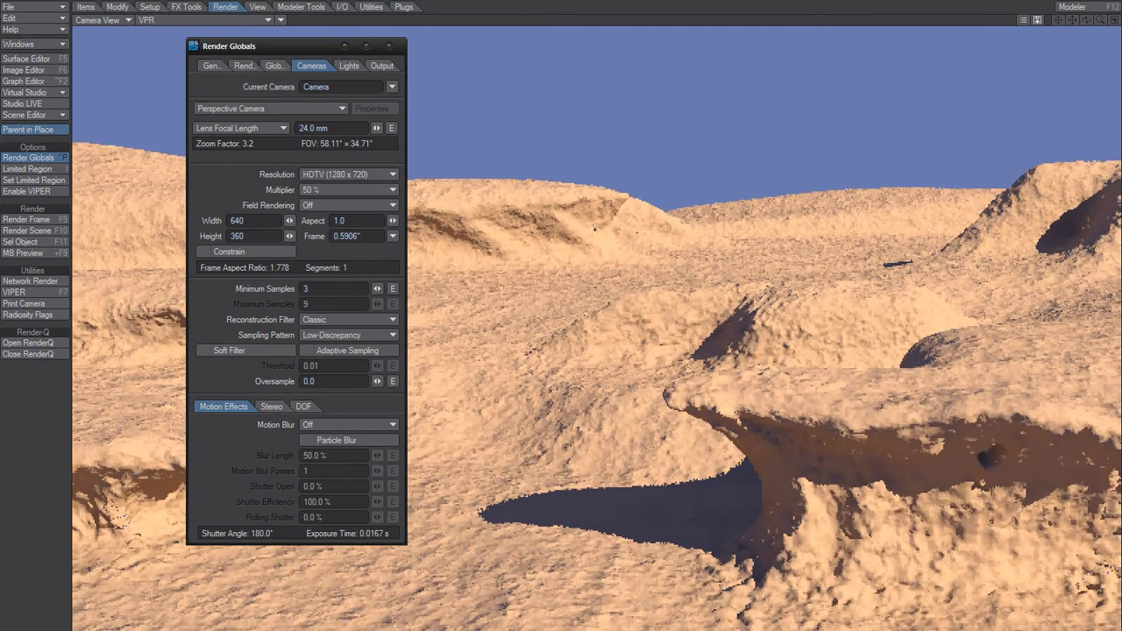
click(58, 231)
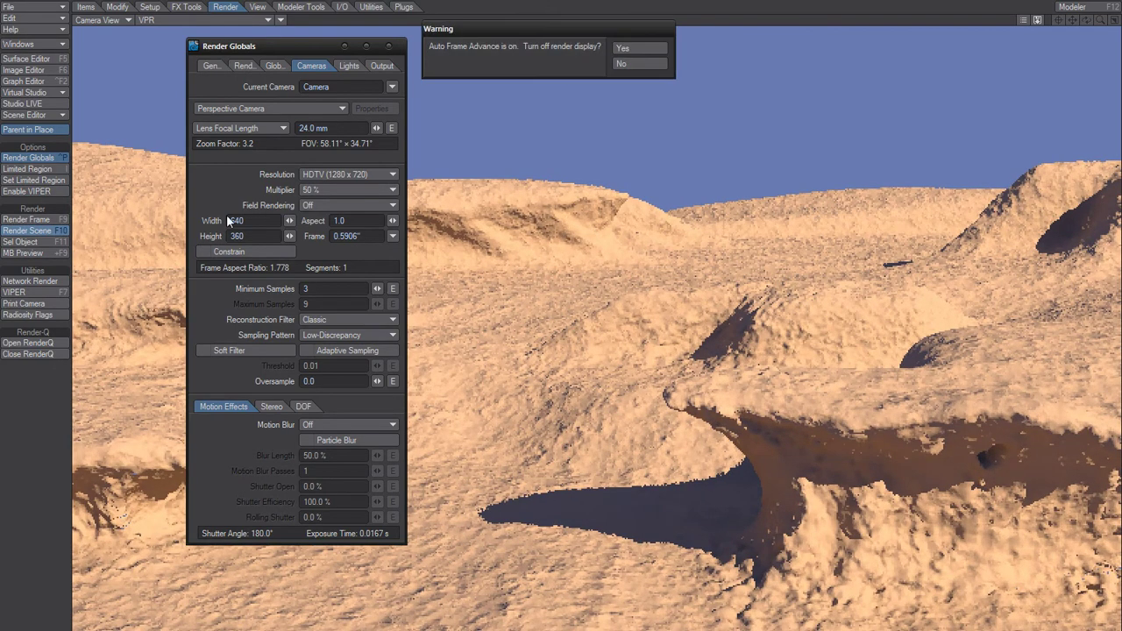
- Finish rendering the animation to Grass-03-sunny.avi and play the video in VLC
click(633, 48)
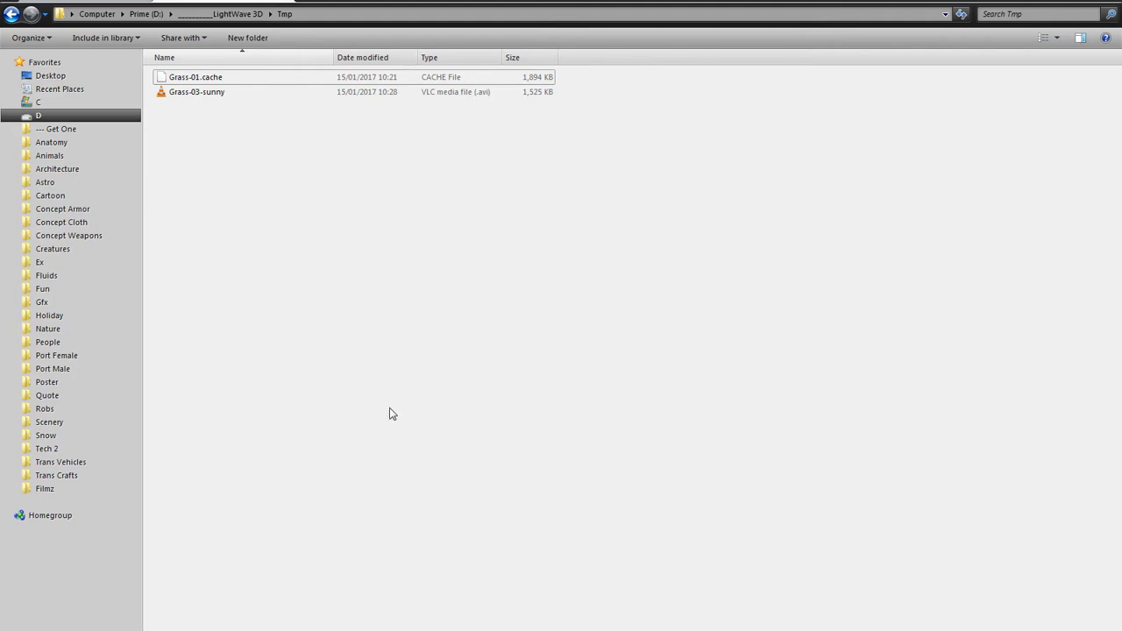
click(214, 94)
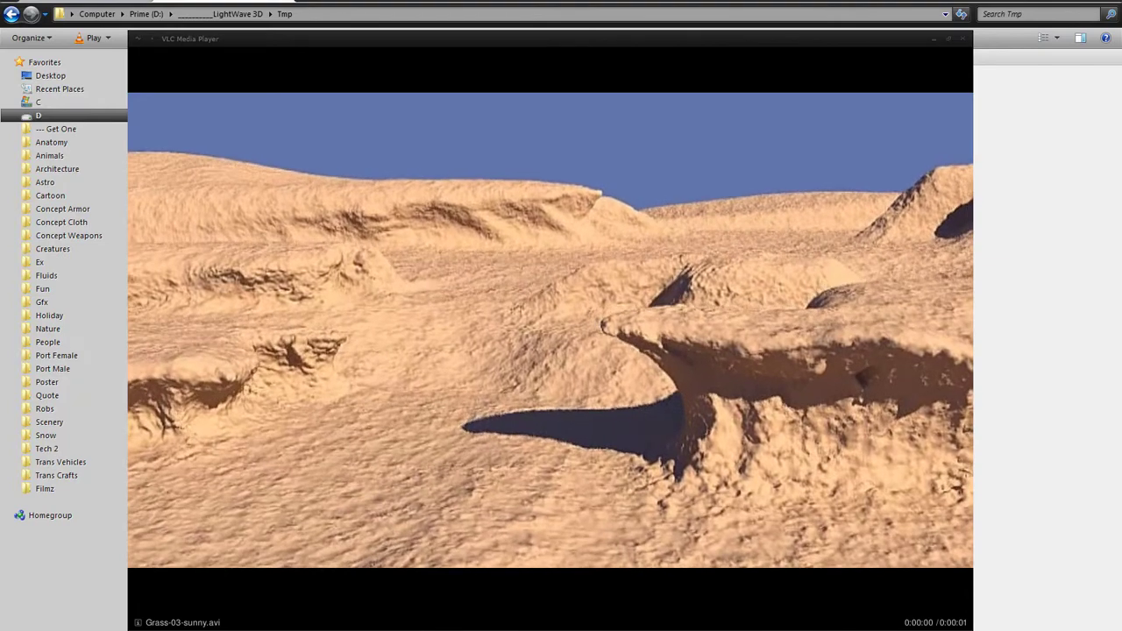
- Shrink and move the VLC window to reveal the saved files, then pause Grass-03-sunny.avi
drag(964, 627, 770, 488)
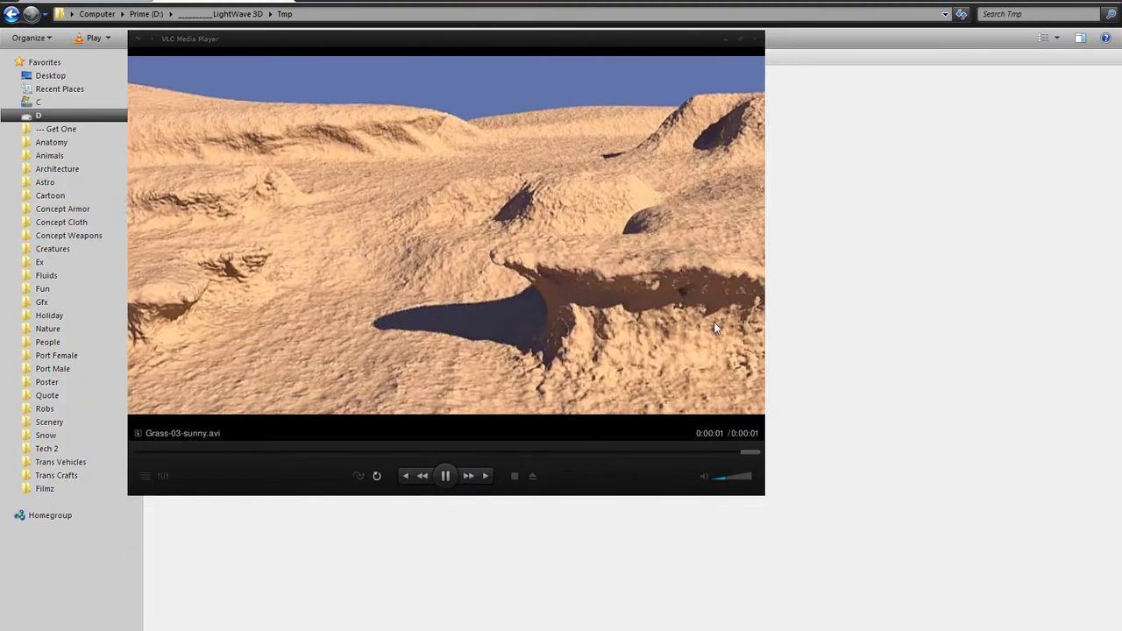
drag(541, 44, 661, 141)
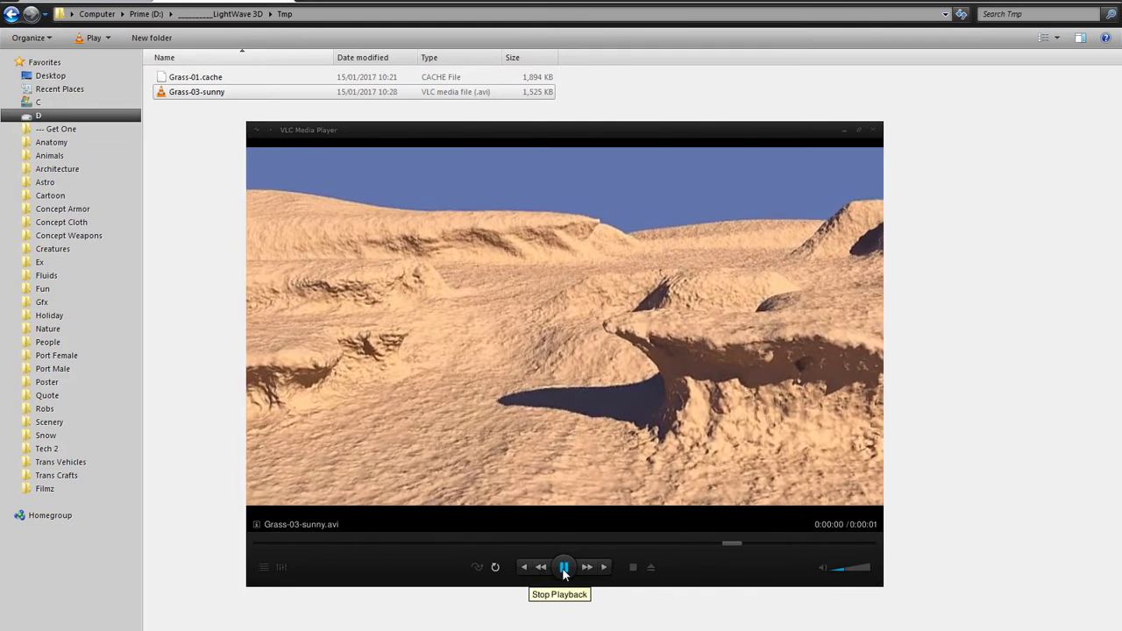
click(563, 567)
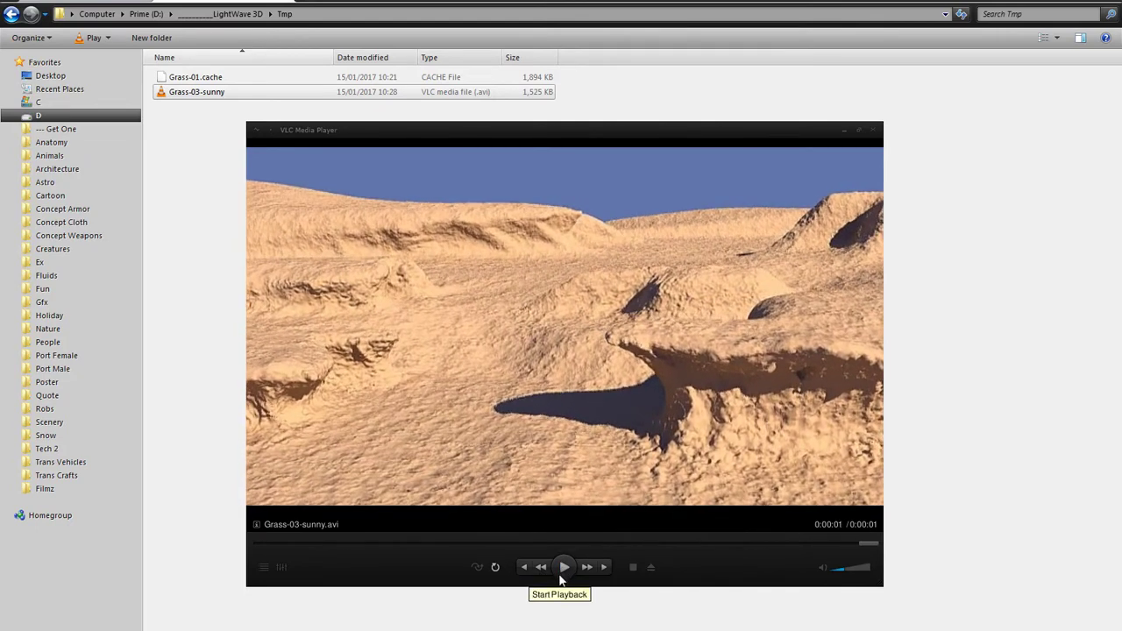